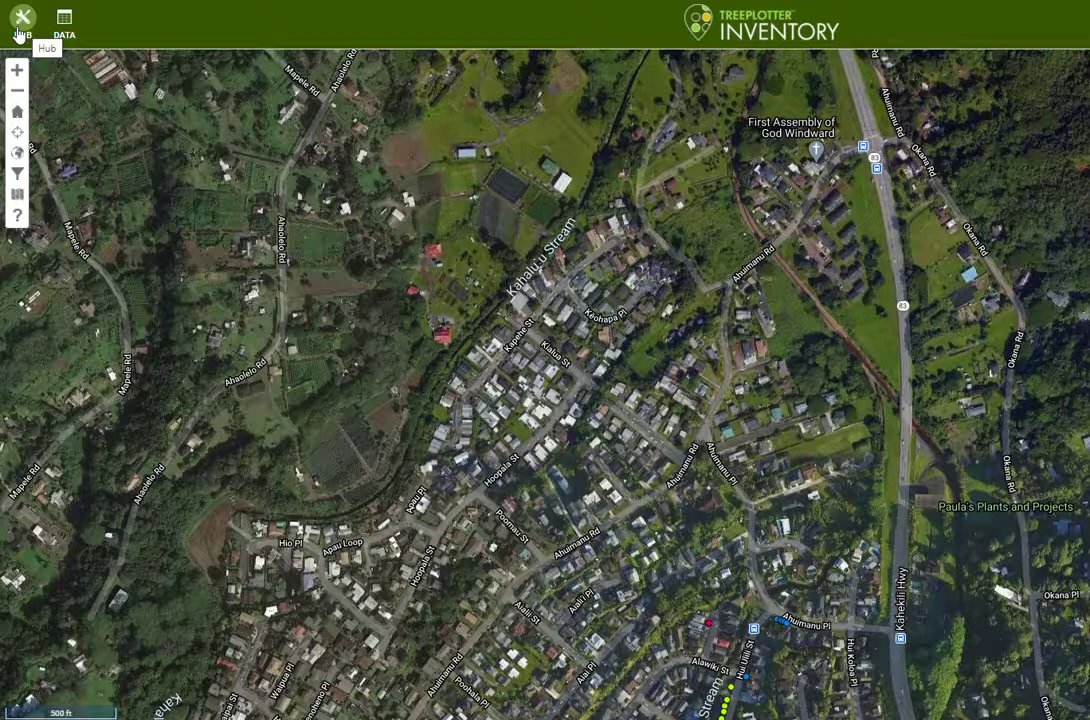
# - Open the Hub menu listing Dashboard, Stats, Reports, Map Tools, Data Tools, Admin and Support
pyautogui.click(25, 24)
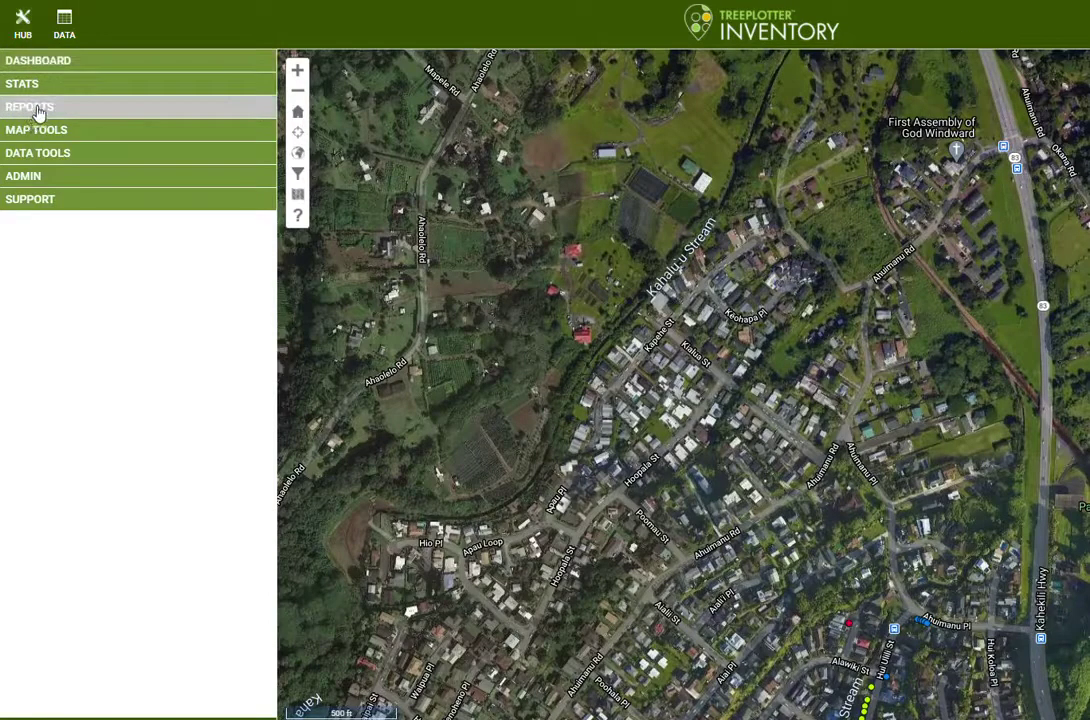
# - Open Map Tools > Draw and leave the Draw Properties Type on Point
pyautogui.click(32, 133)
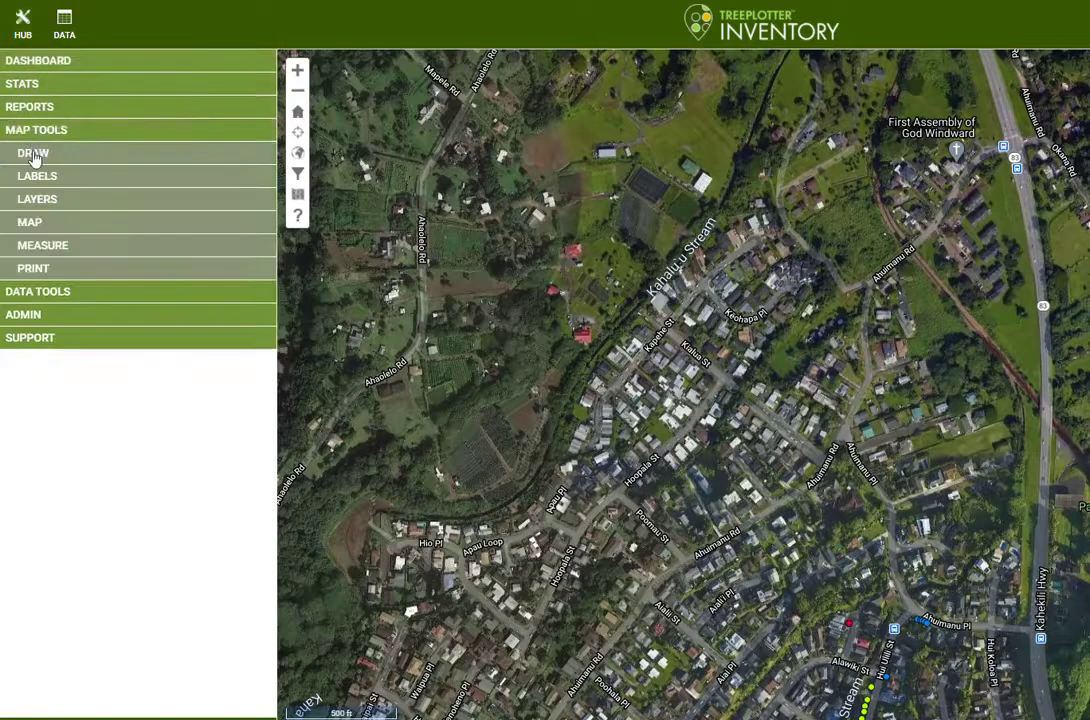
pyautogui.click(34, 156)
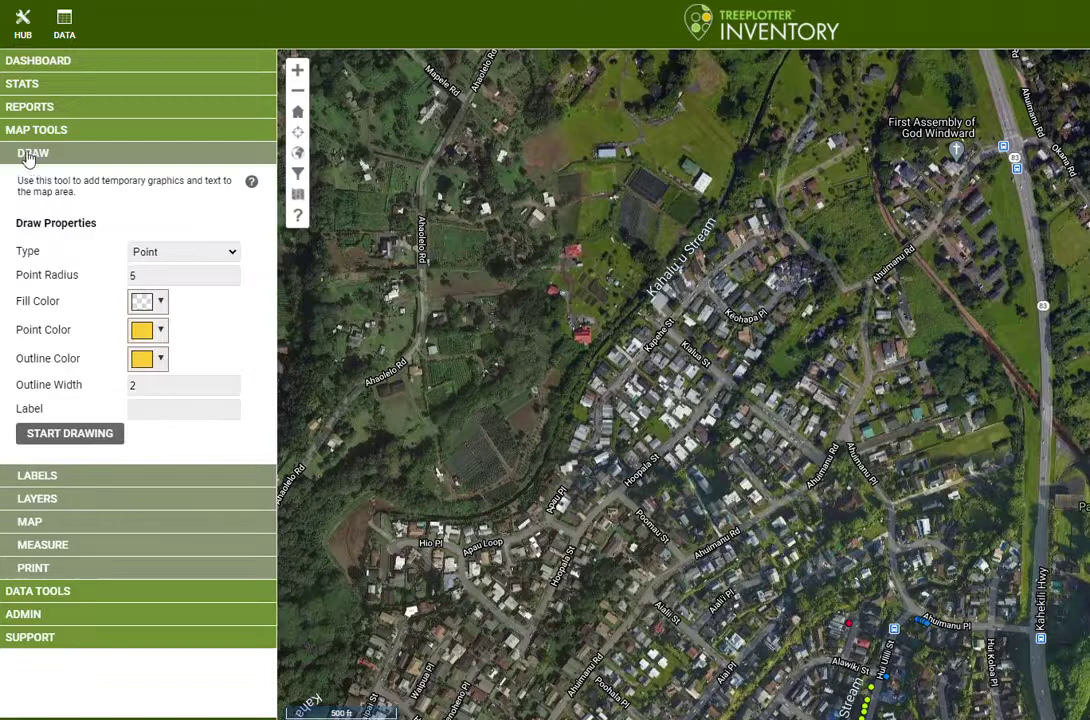
pyautogui.click(232, 252)
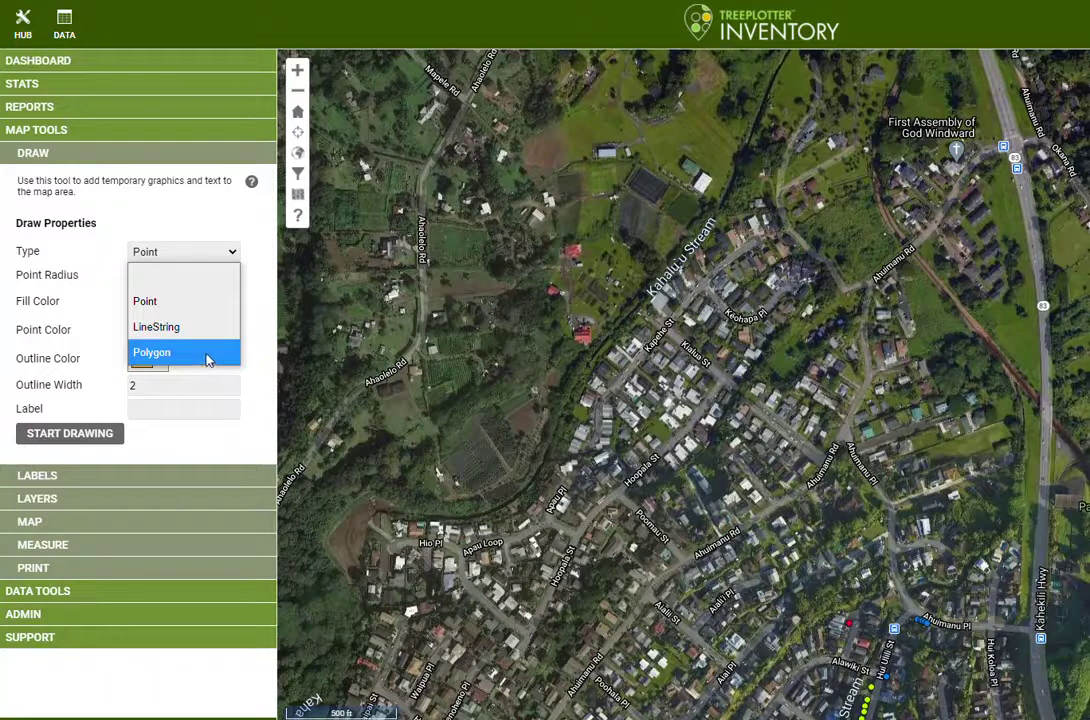
pyautogui.click(203, 168)
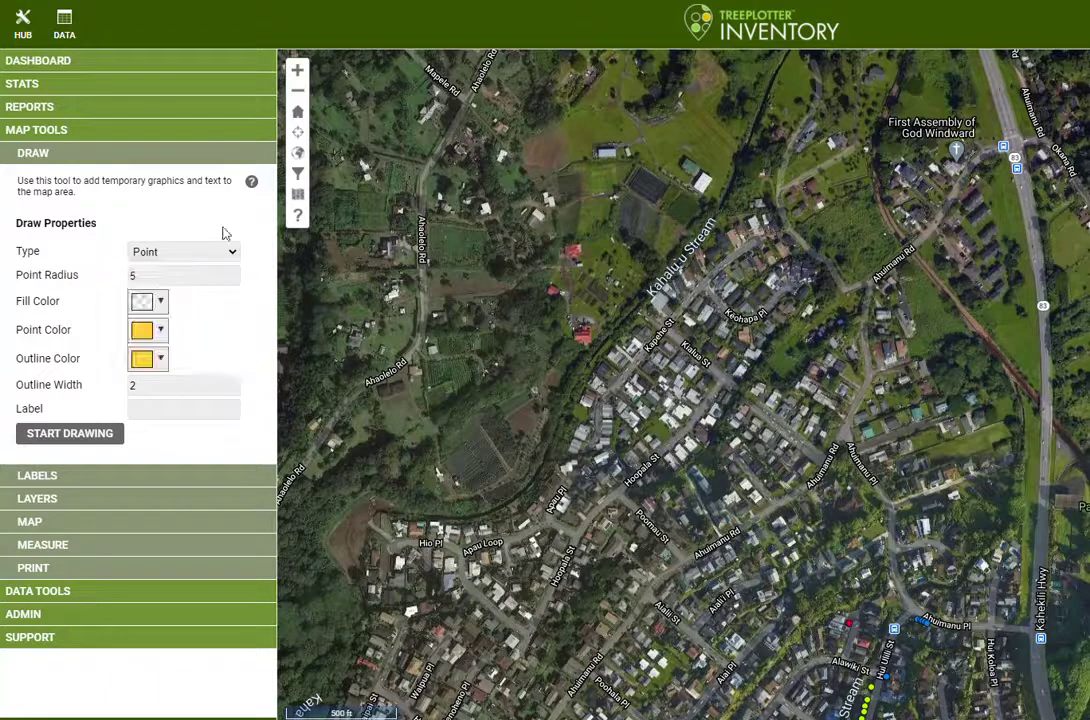
# - Draw a yellow LineString from near the stream to a bend further southeast
pyautogui.click(195, 254)
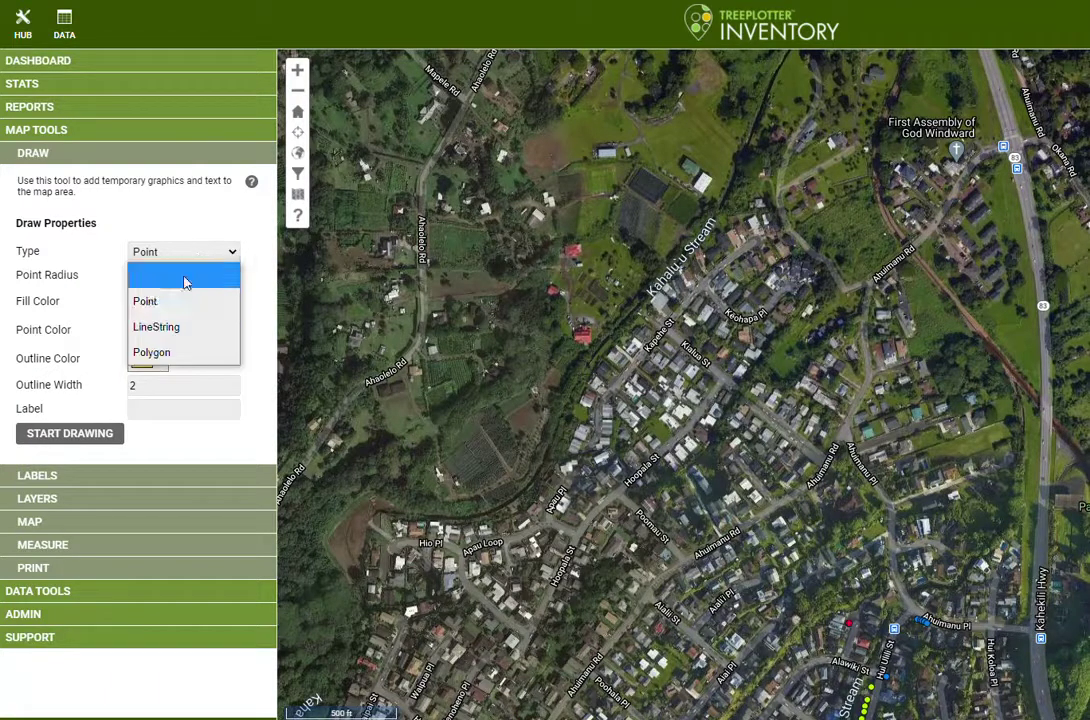
pyautogui.click(160, 327)
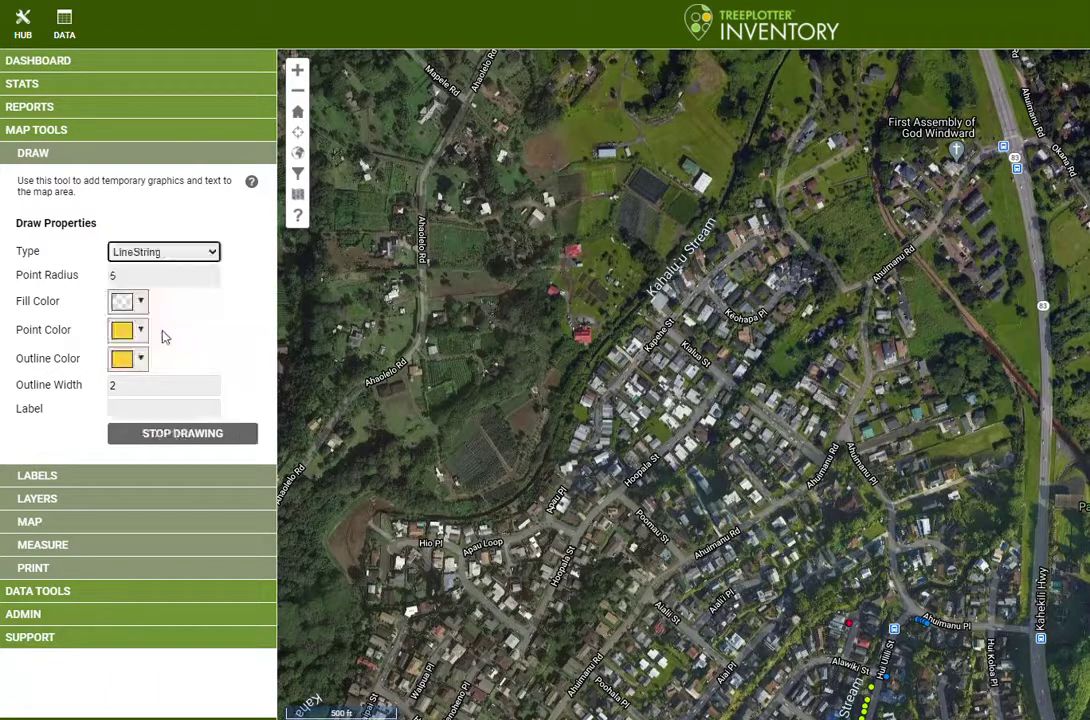
pyautogui.click(646, 318)
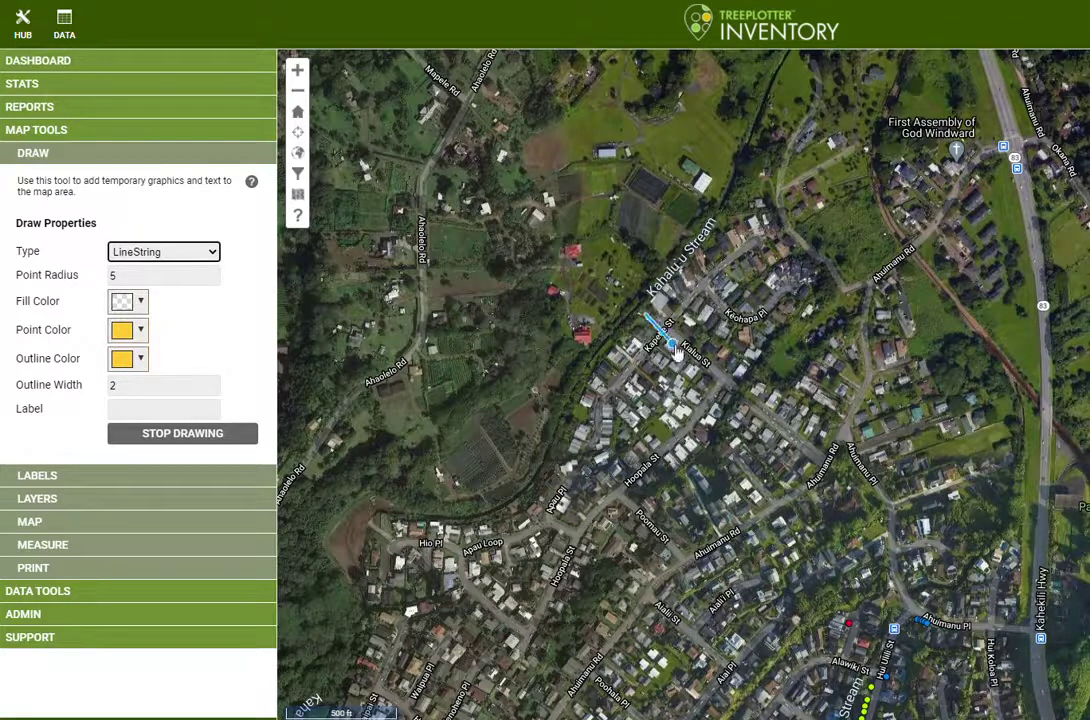
pyautogui.click(726, 379)
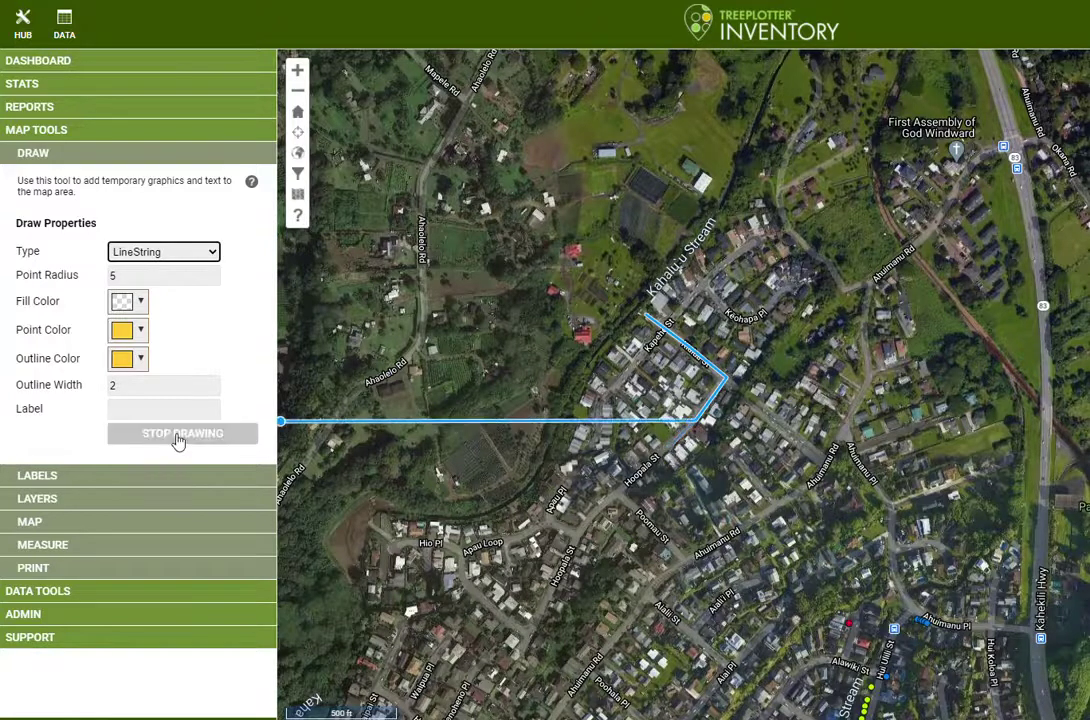
pyautogui.doubleClick(700, 424)
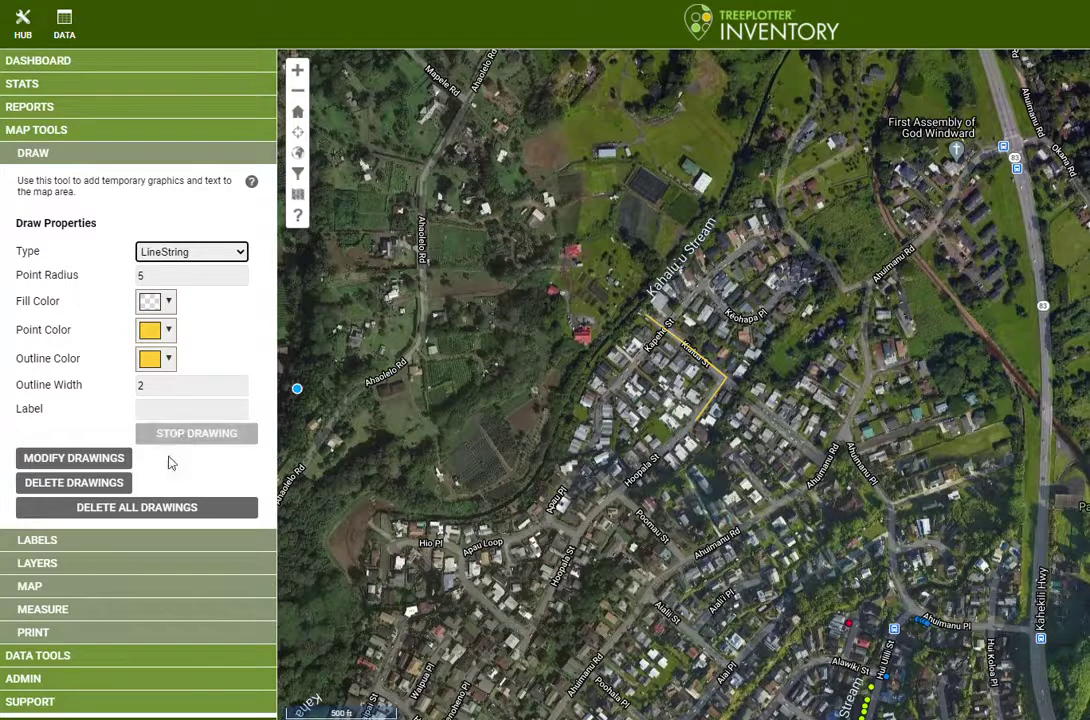
# - Switch to Delete Drawings mode and choose Delete All Drawings
pyautogui.click(78, 483)
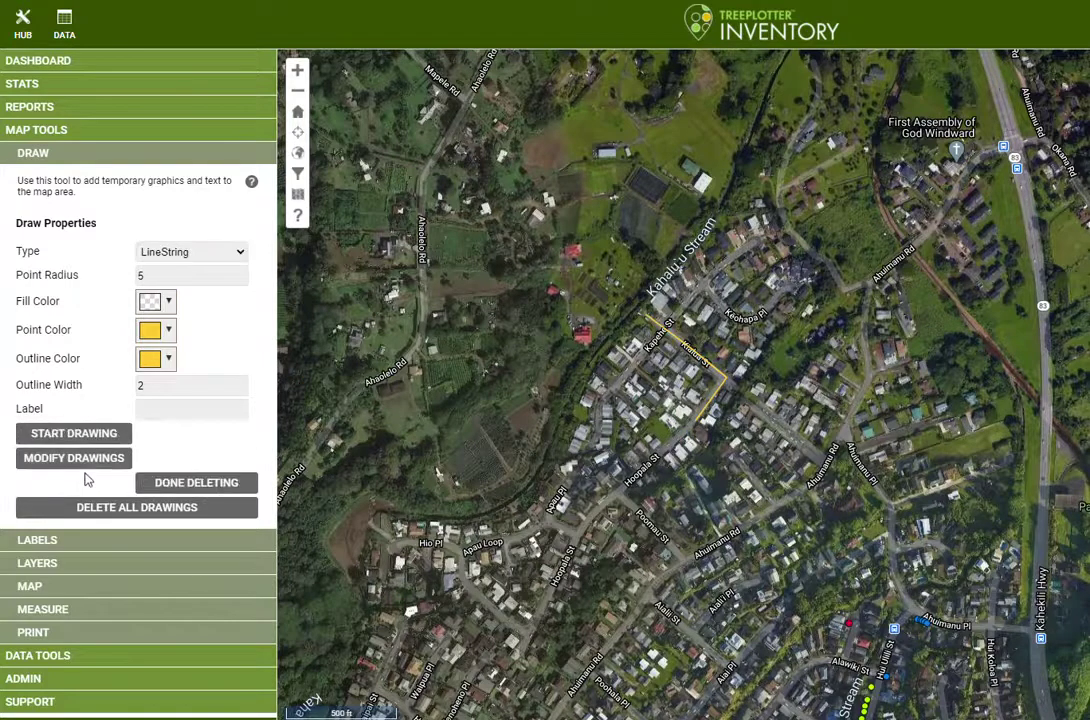
pyautogui.click(180, 510)
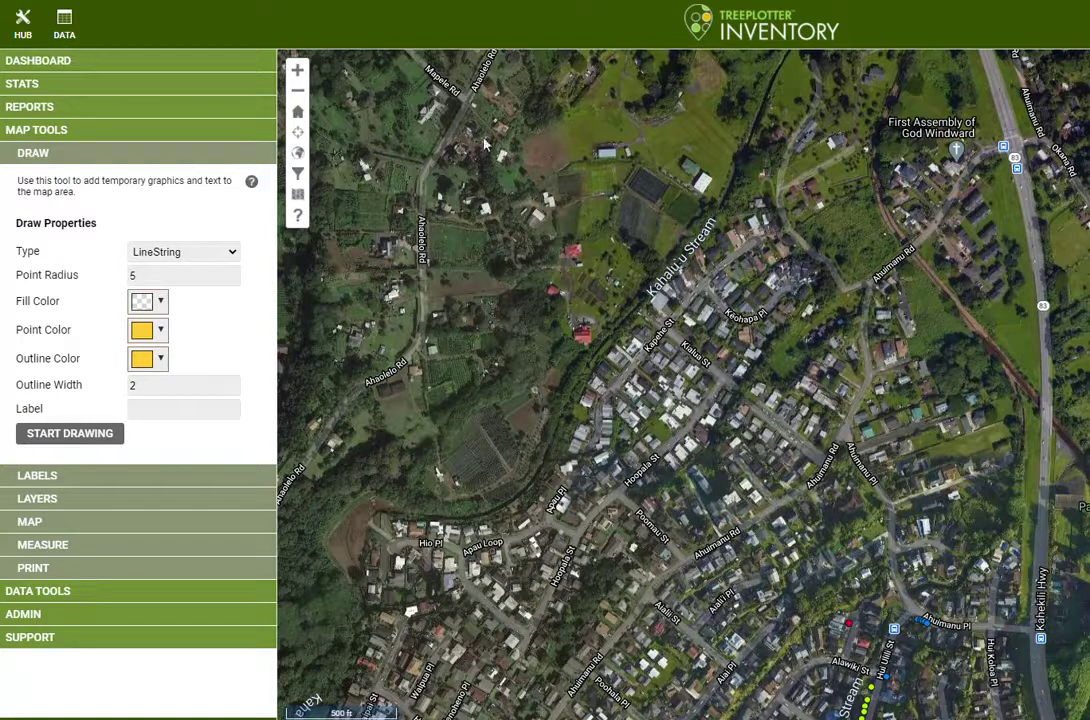
# - Set the drawing to Polygon type with a red outline and the label 'Group 1'
pyautogui.click(141, 360)
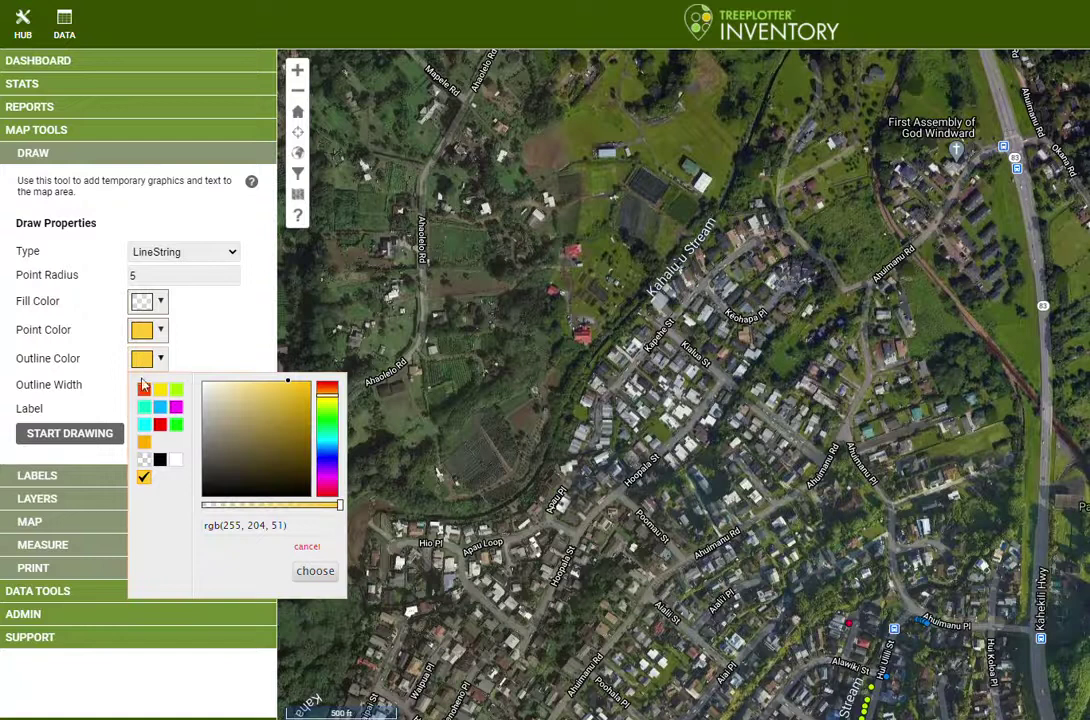
pyautogui.click(144, 388)
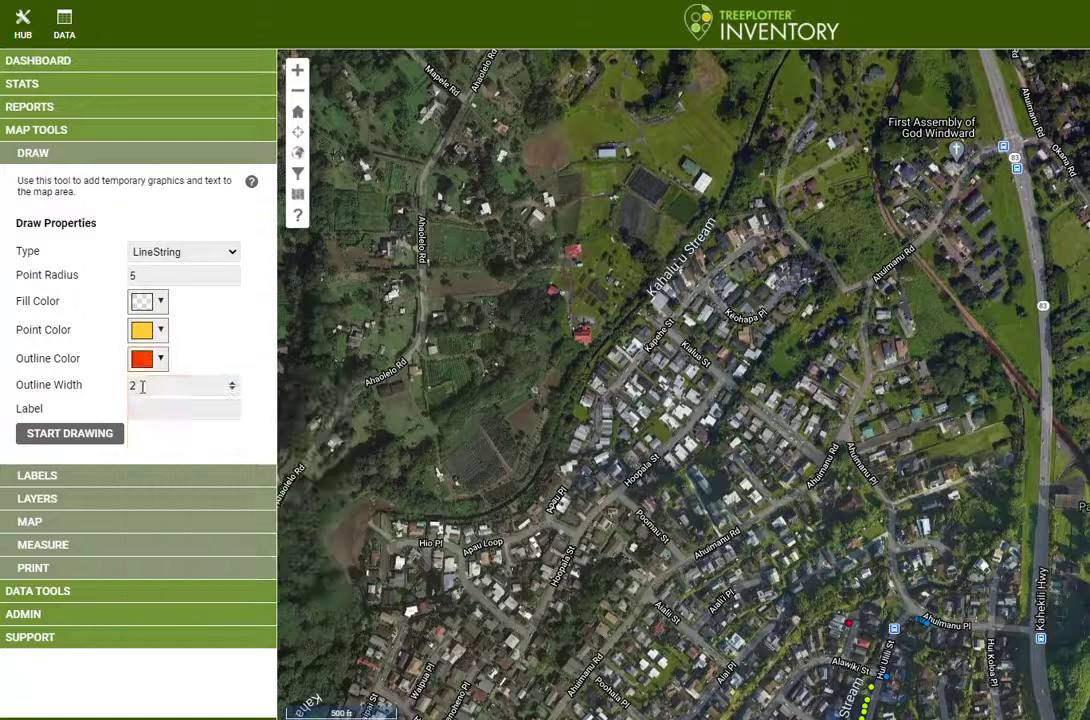
pyautogui.click(224, 251)
pyautogui.press('Escape')
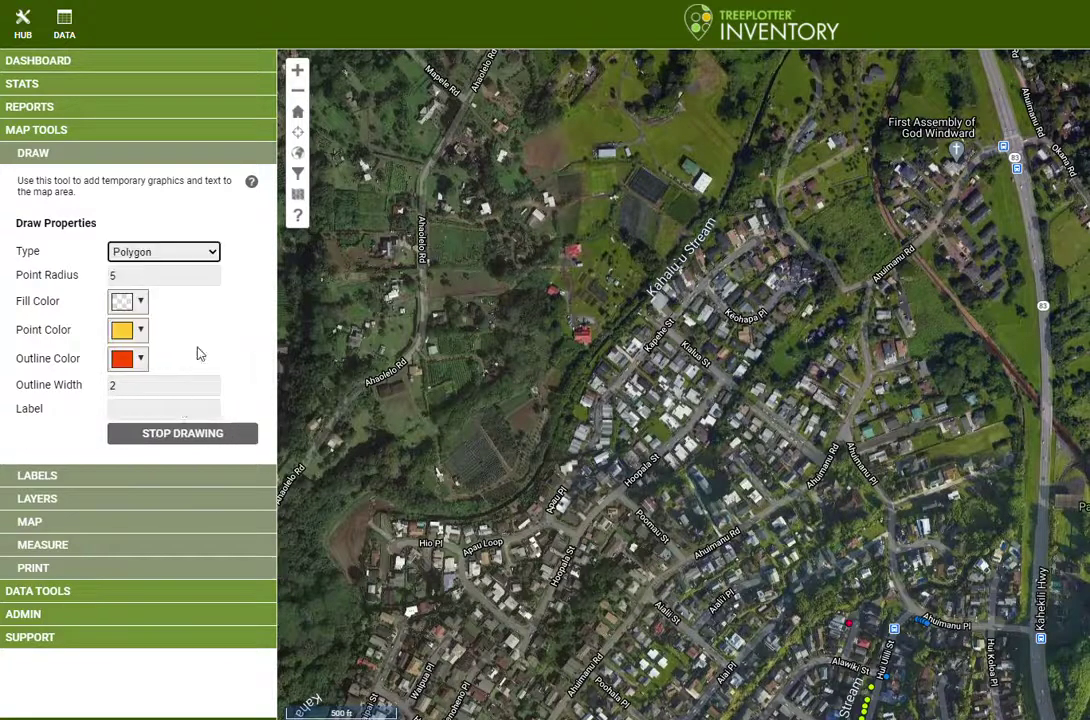
pyautogui.click(185, 410)
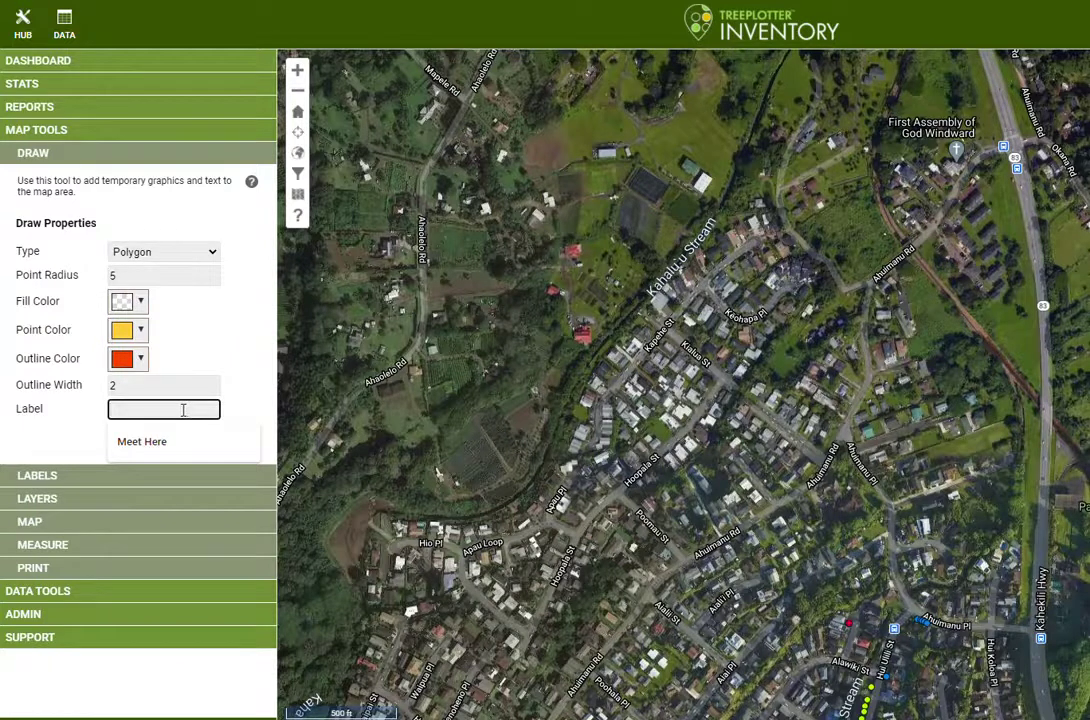
pyautogui.write('Group 1')
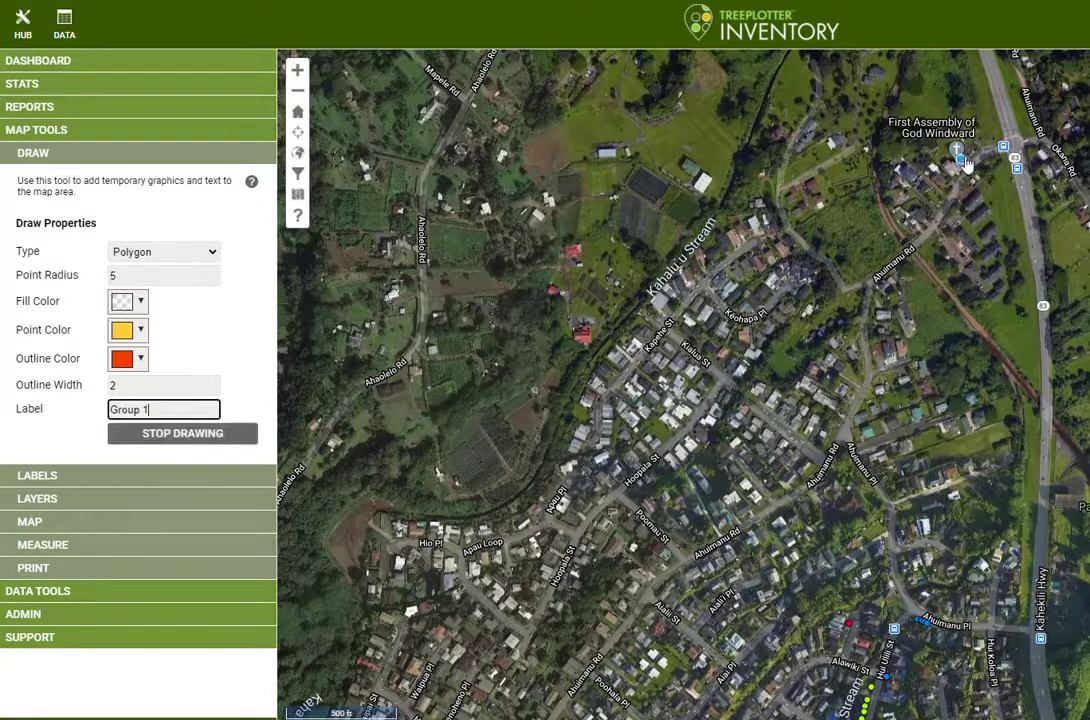
# - Trace the Group 1 polygon from the church along Ahuimanu Rd and Pl to Kahekili Hwy
pyautogui.click(1005, 130)
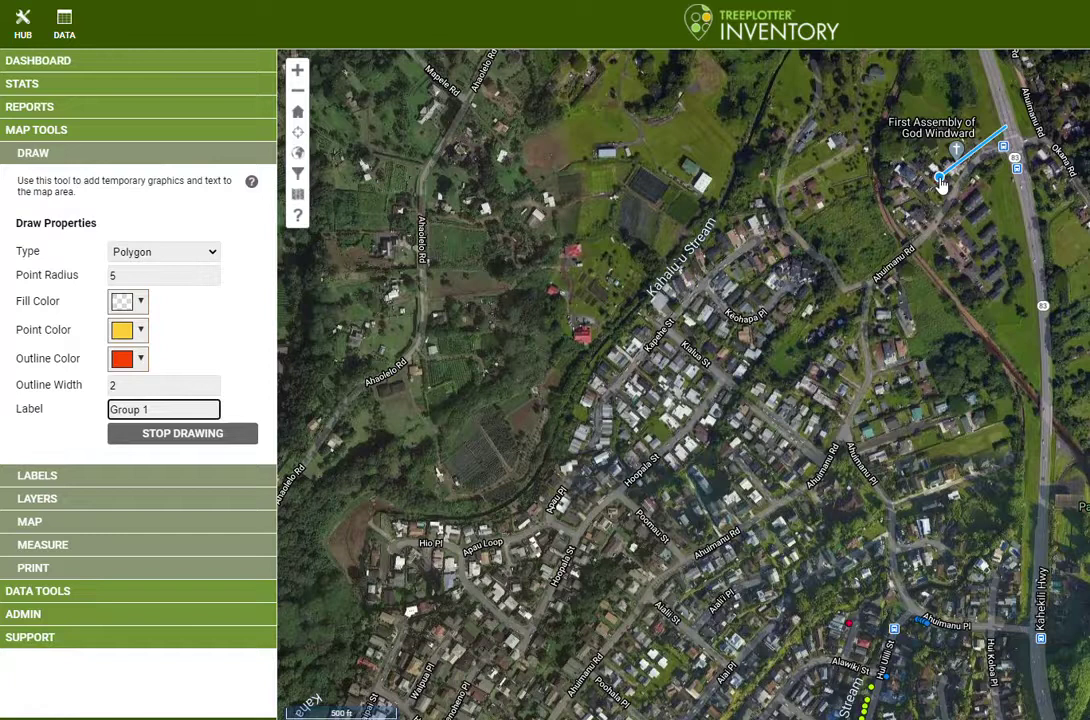
pyautogui.click(864, 268)
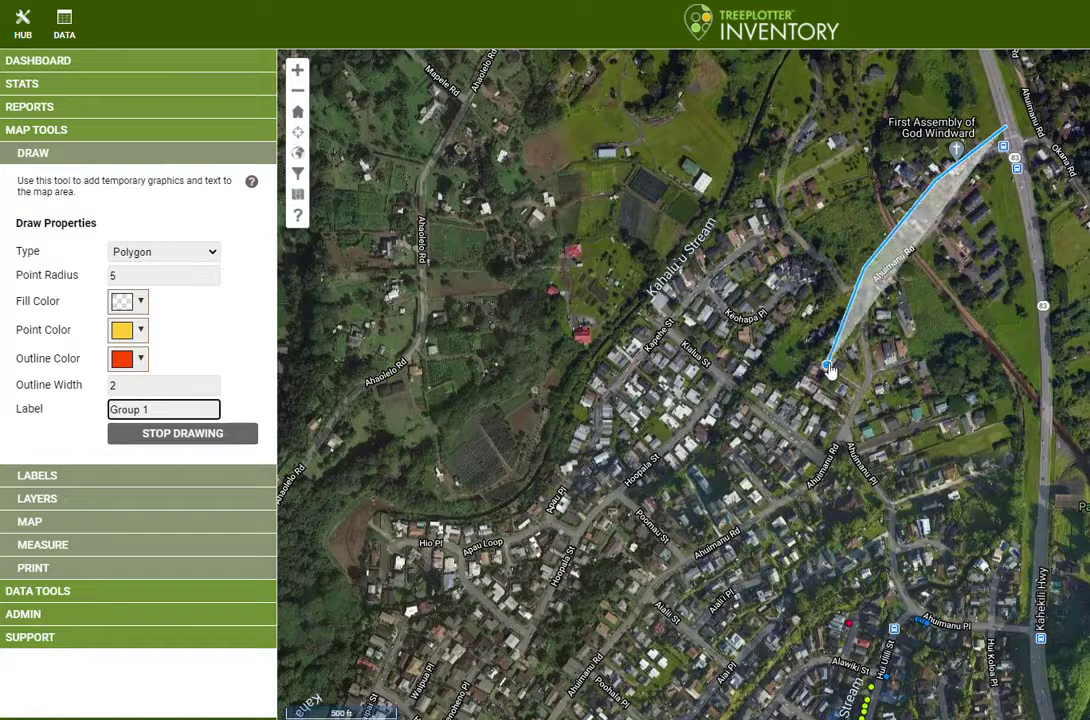
pyautogui.click(836, 363)
pyautogui.click(853, 376)
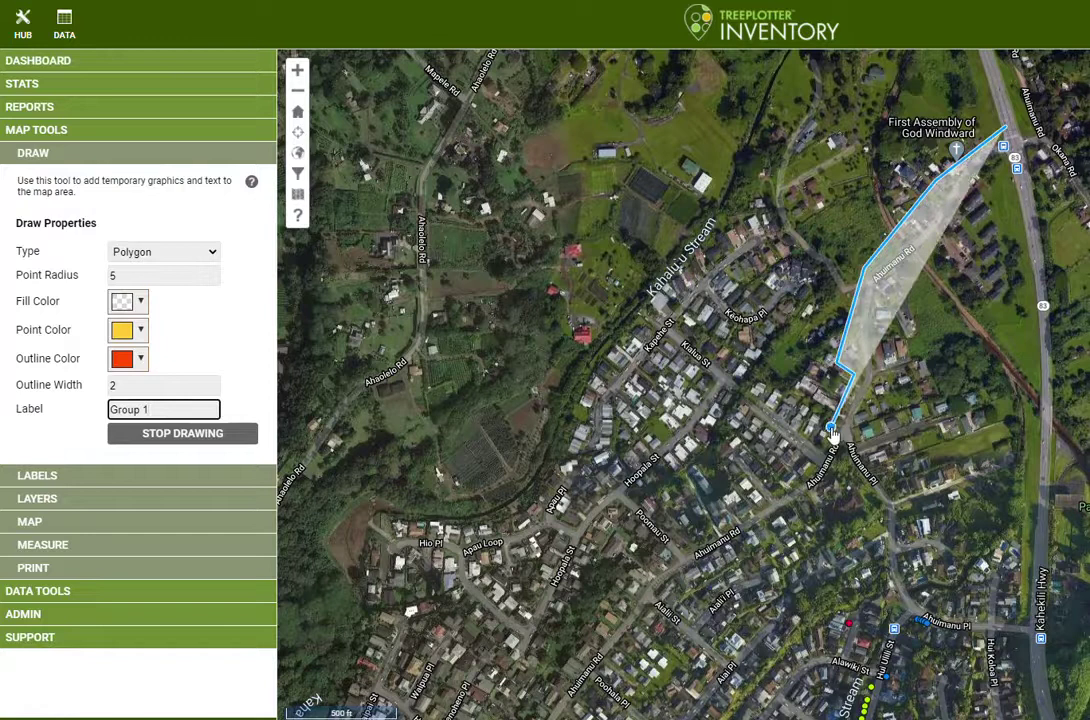
pyautogui.click(831, 428)
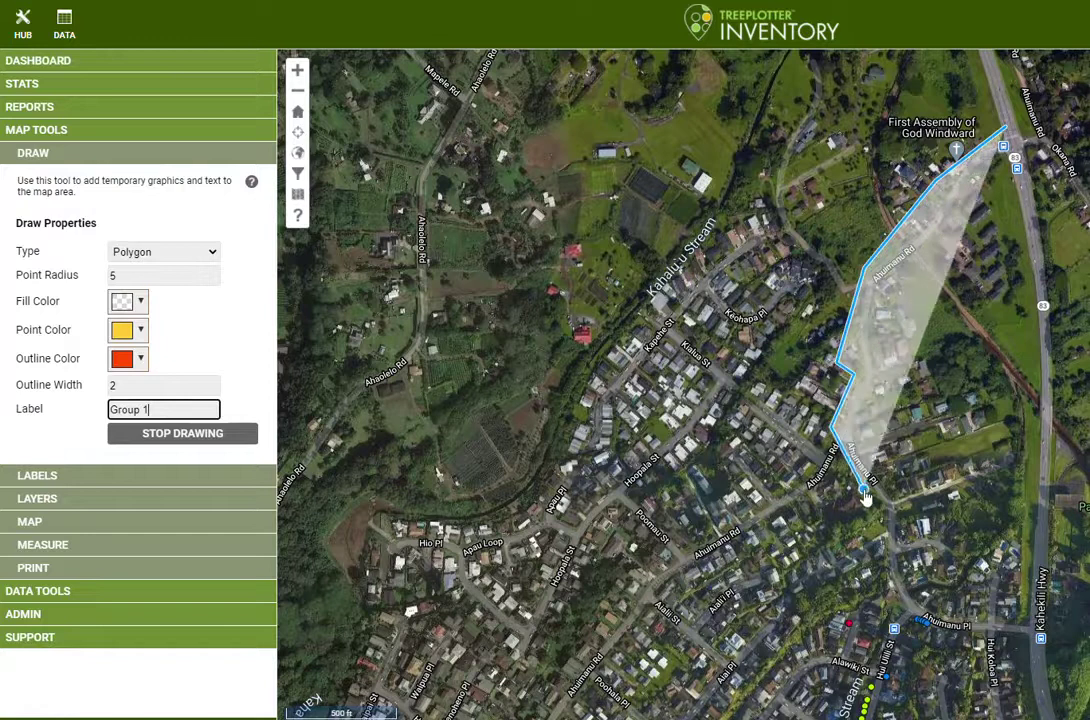
pyautogui.click(900, 616)
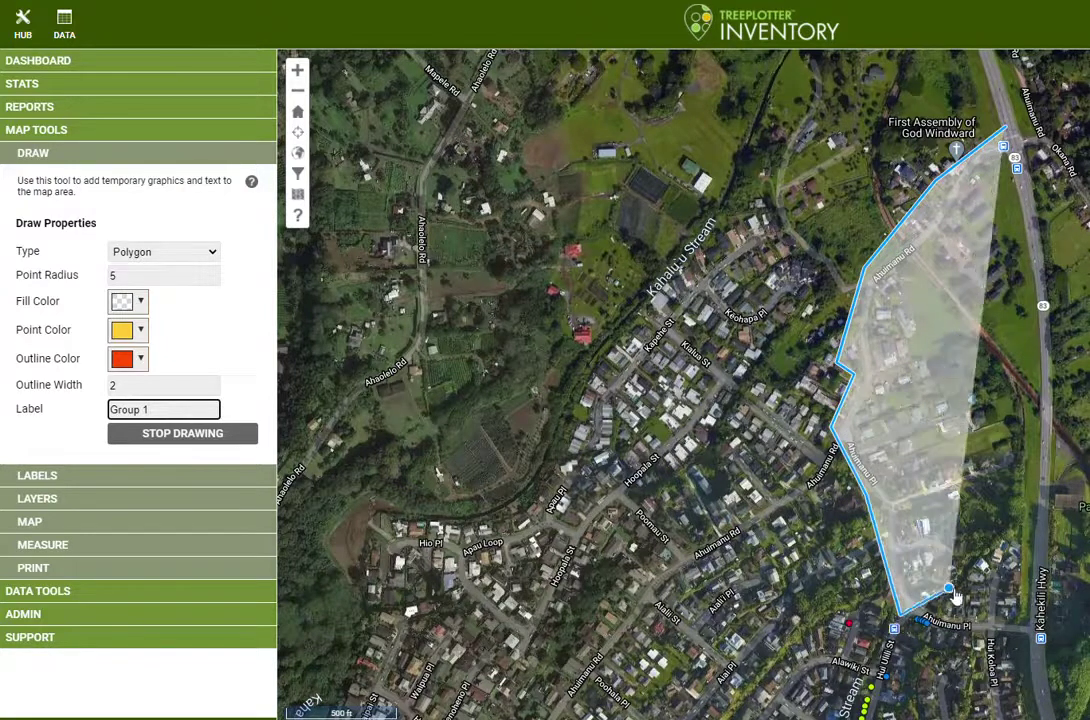
pyautogui.click(1028, 616)
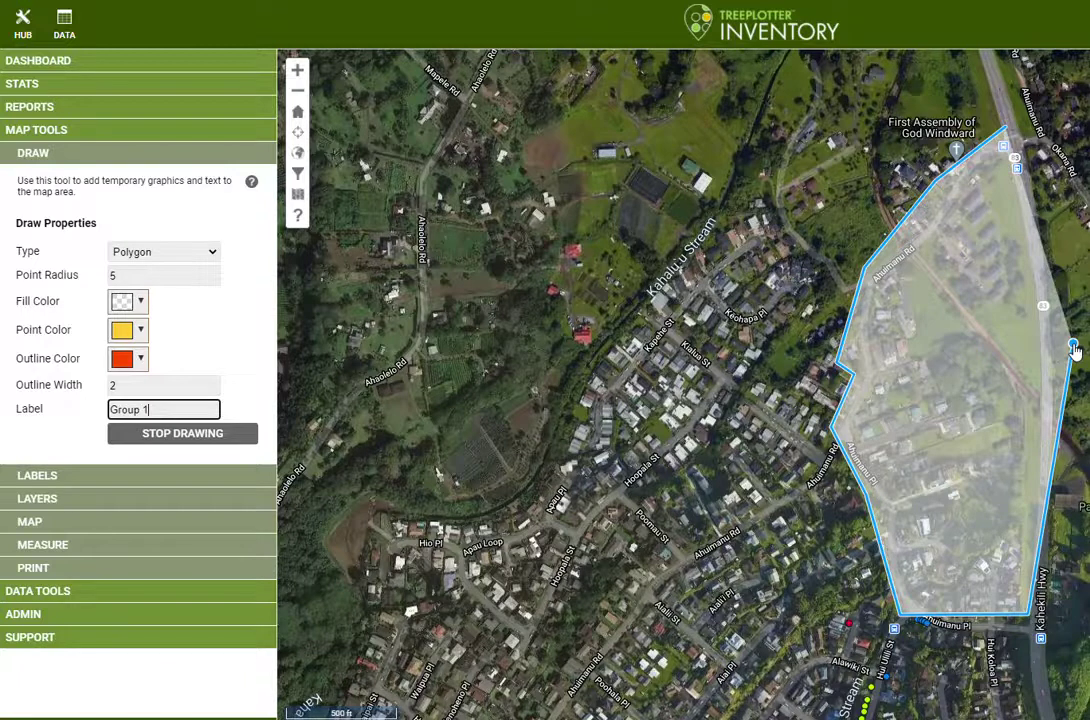
pyautogui.doubleClick(1073, 348)
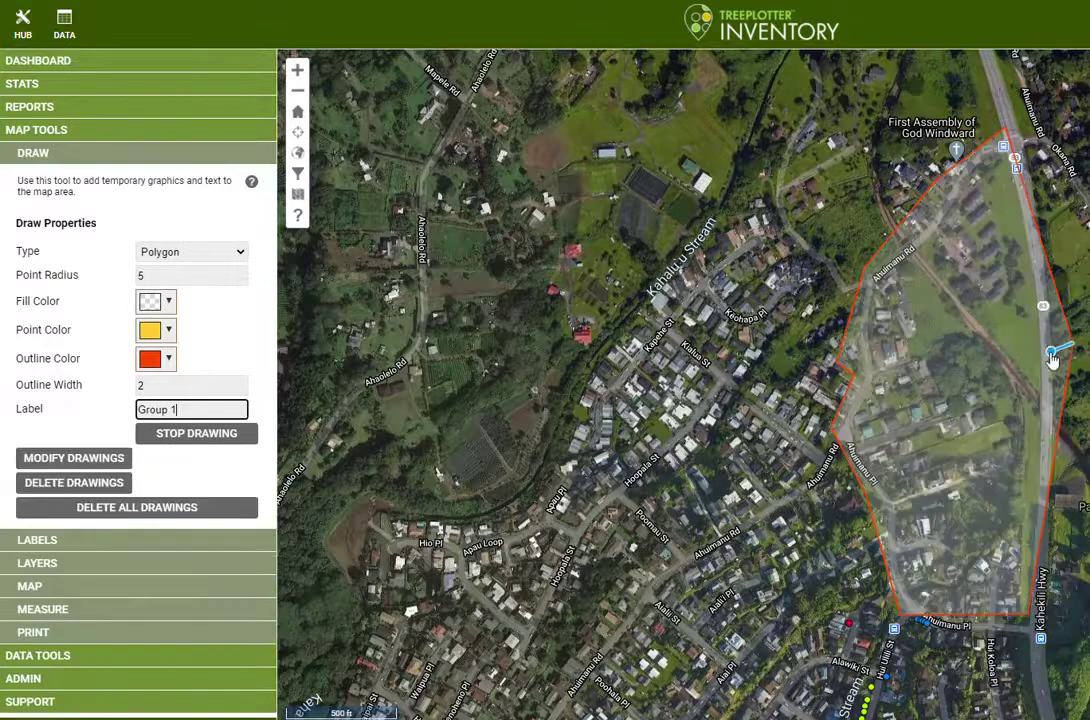
# - Stop drawing and change the label for the next shape to 'Group 2'
pyautogui.click(220, 443)
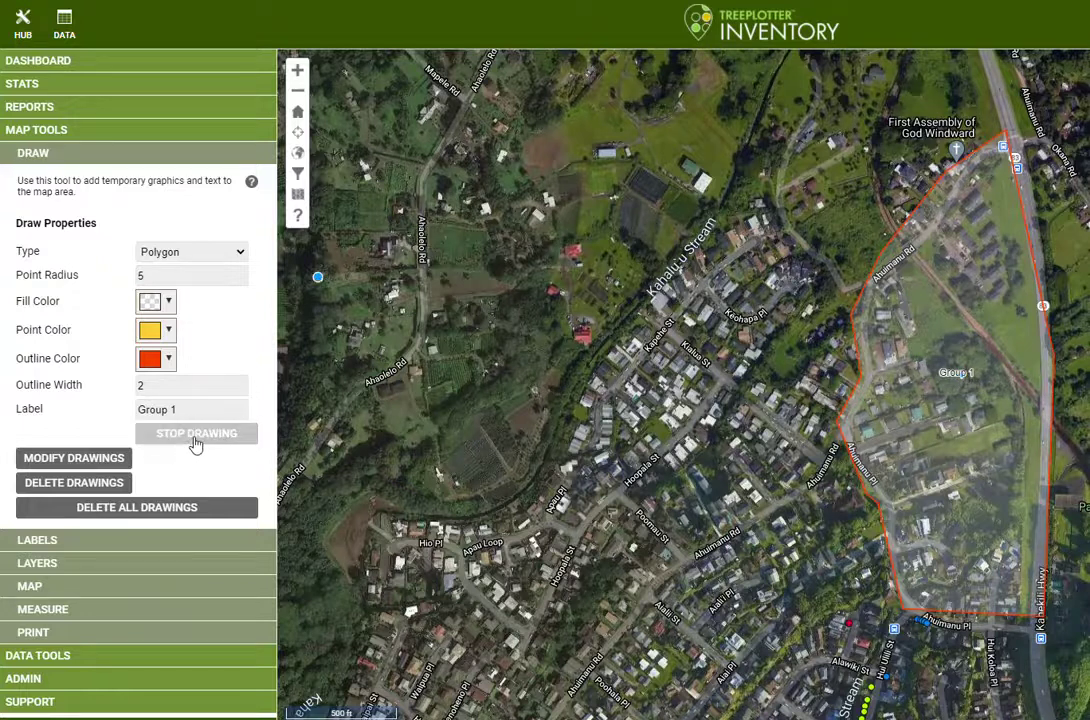
pyautogui.click(196, 436)
pyautogui.click(198, 413)
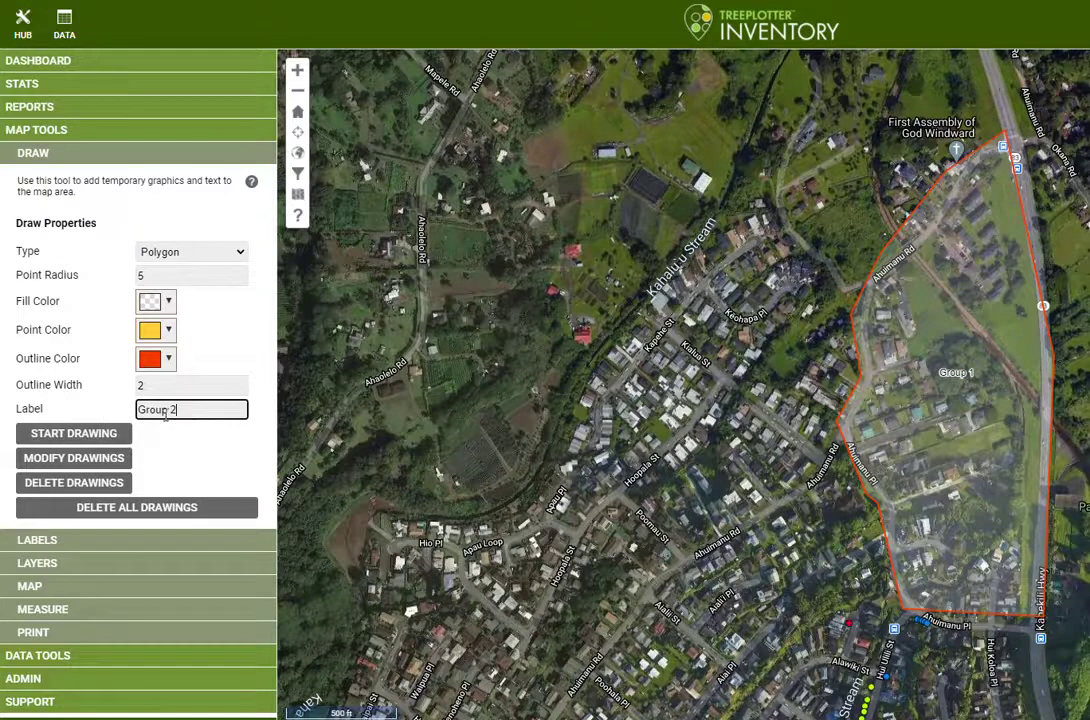
# - Start drawing with a light blue outline colour
pyautogui.click(105, 432)
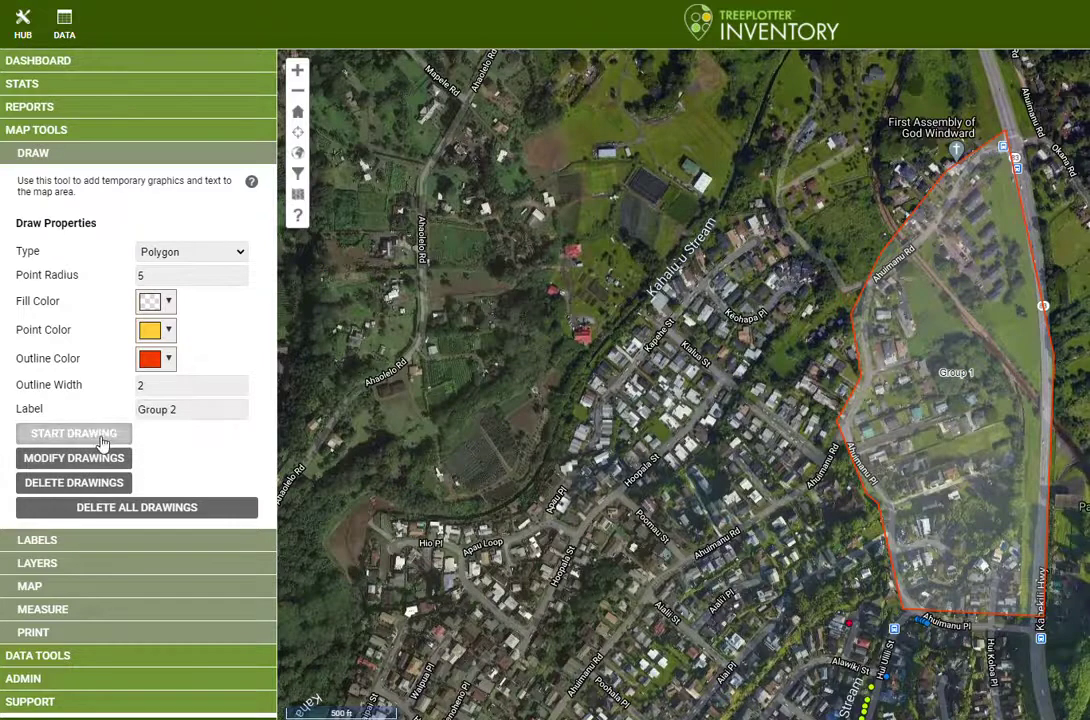
pyautogui.click(152, 362)
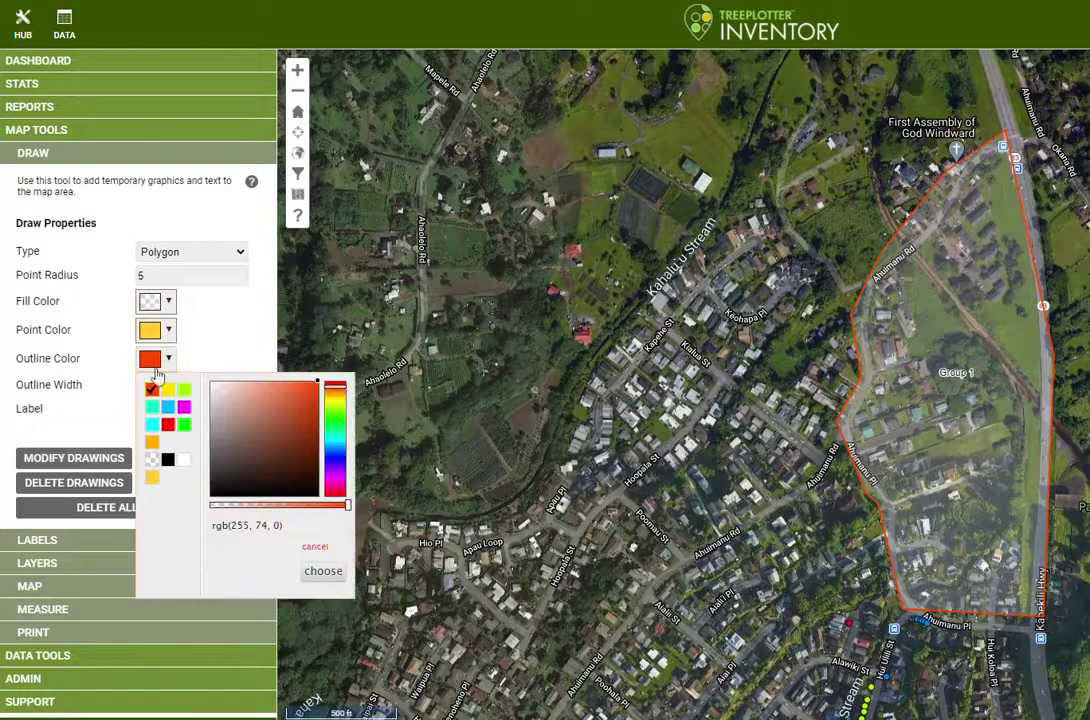
pyautogui.click(164, 408)
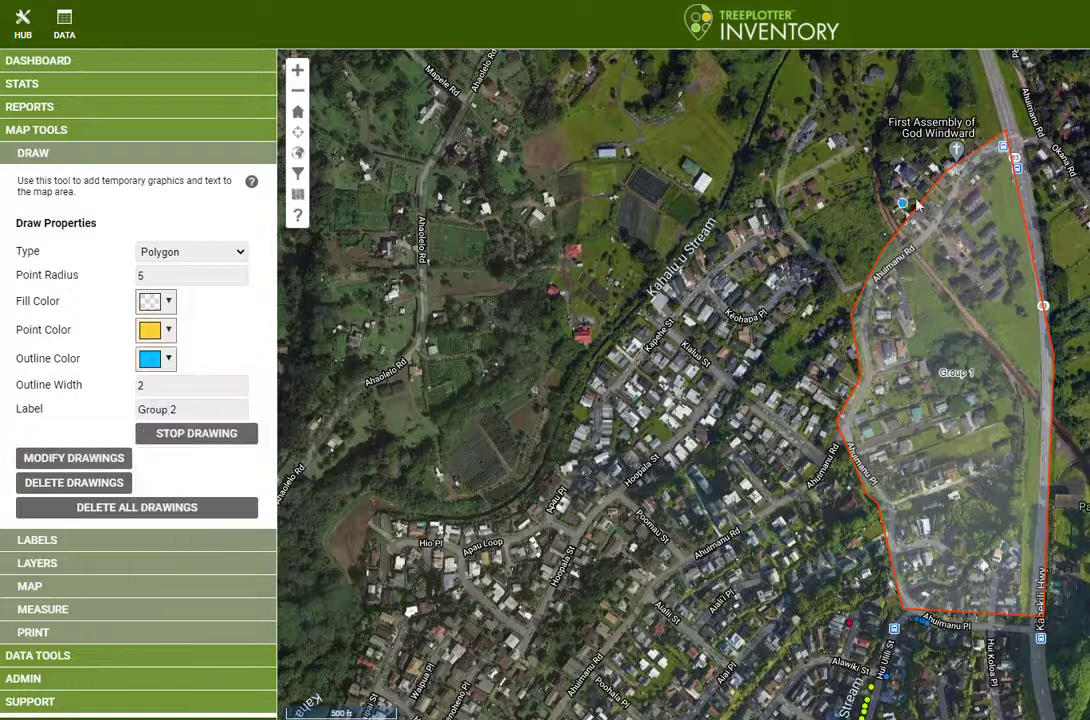
# - Trace the Group 2 polygon from Kahalu'u Stream along Group 1's western edge
pyautogui.click(1001, 128)
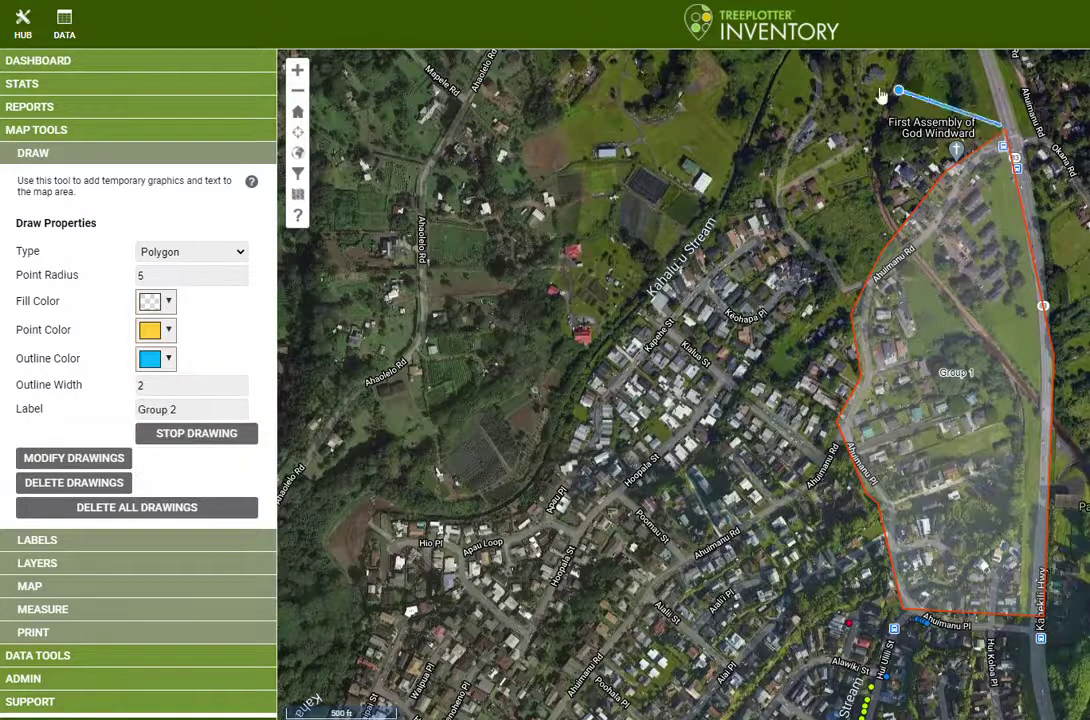
pyautogui.click(797, 82)
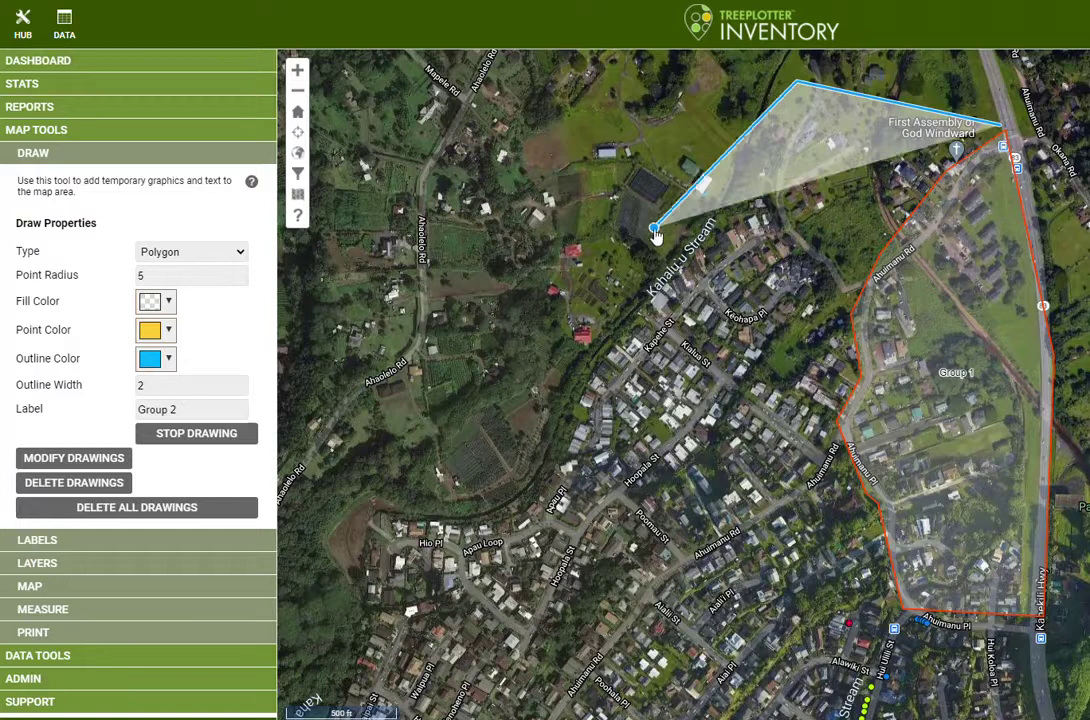
pyautogui.click(615, 308)
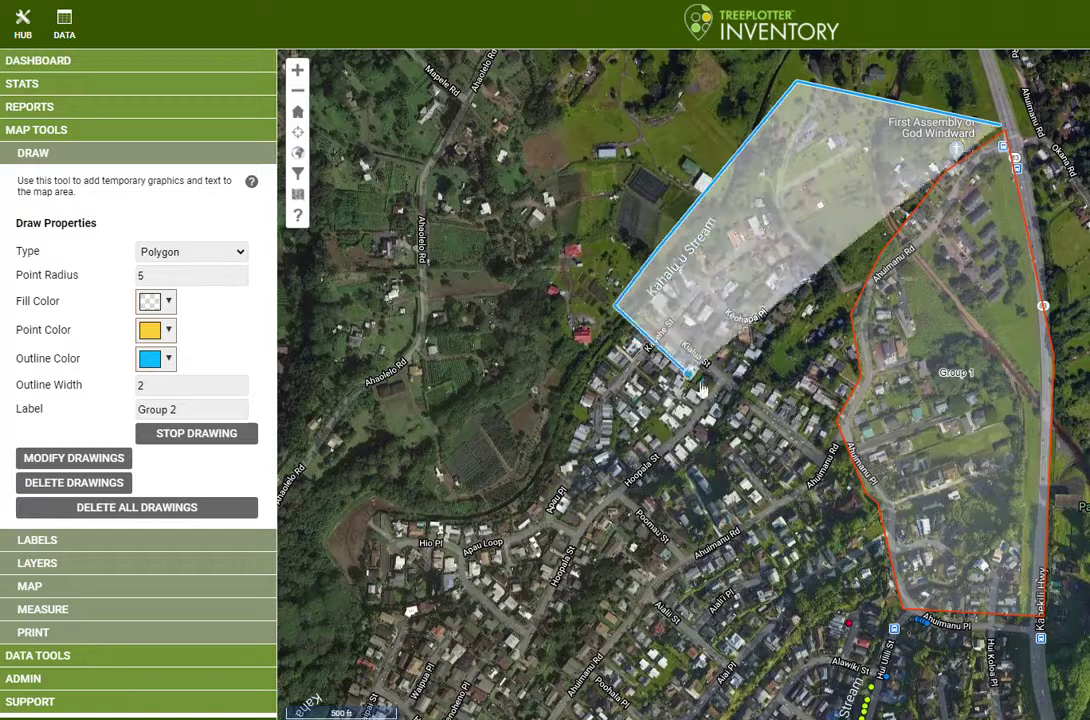
pyautogui.click(849, 477)
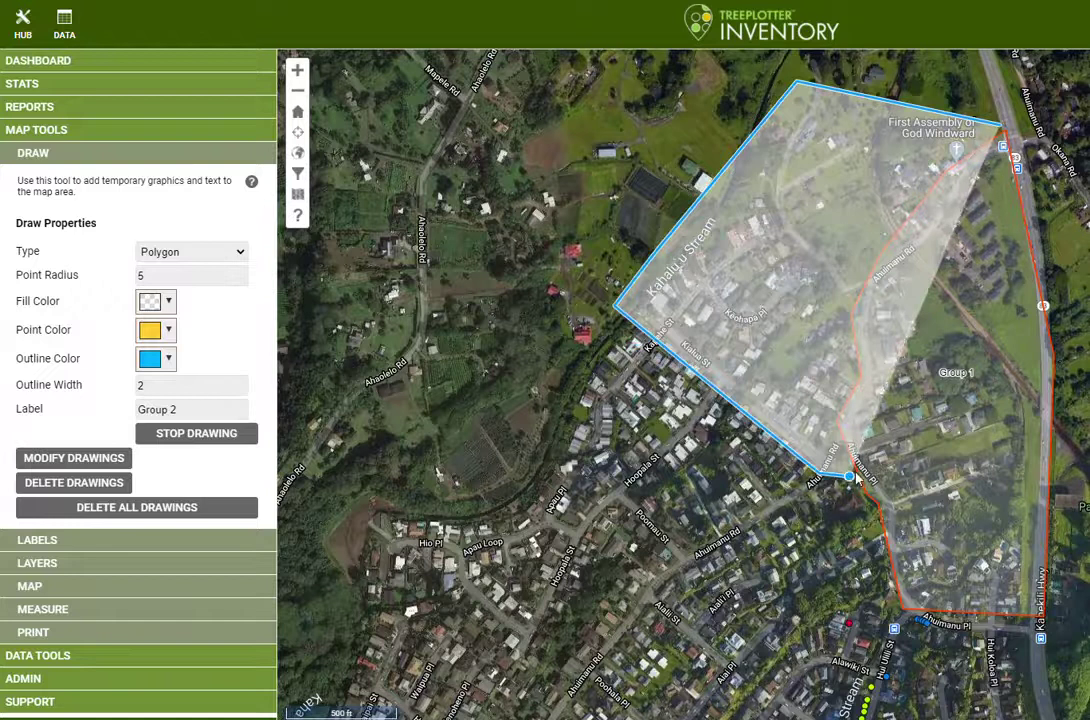
pyautogui.click(836, 411)
pyautogui.click(856, 377)
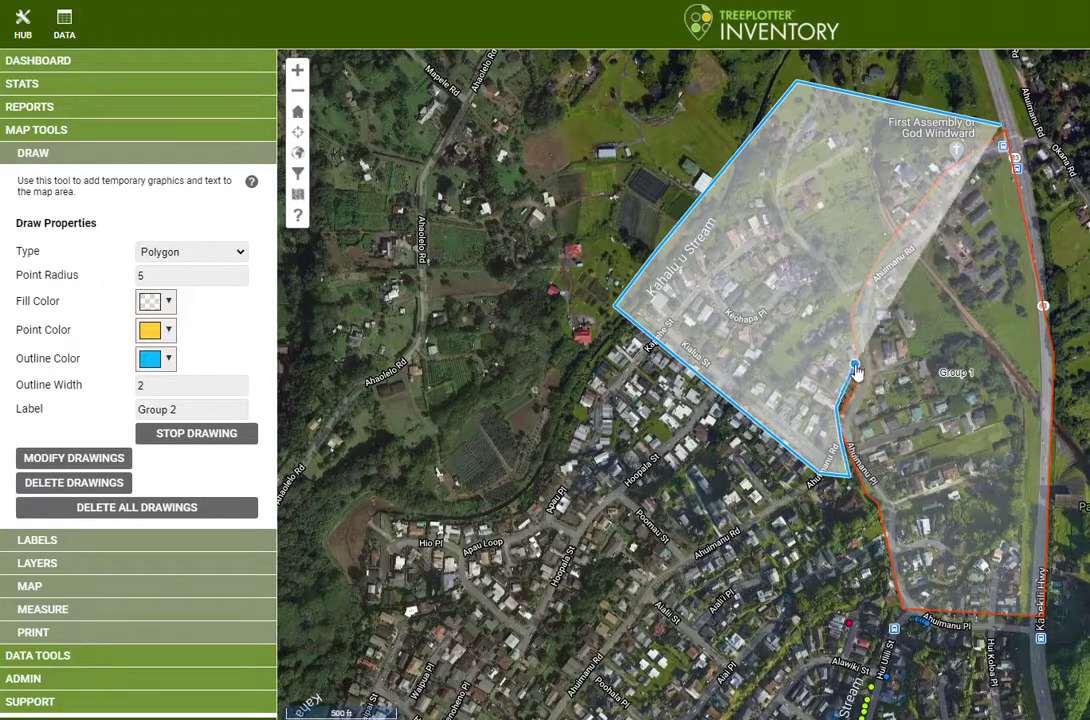
pyautogui.click(843, 311)
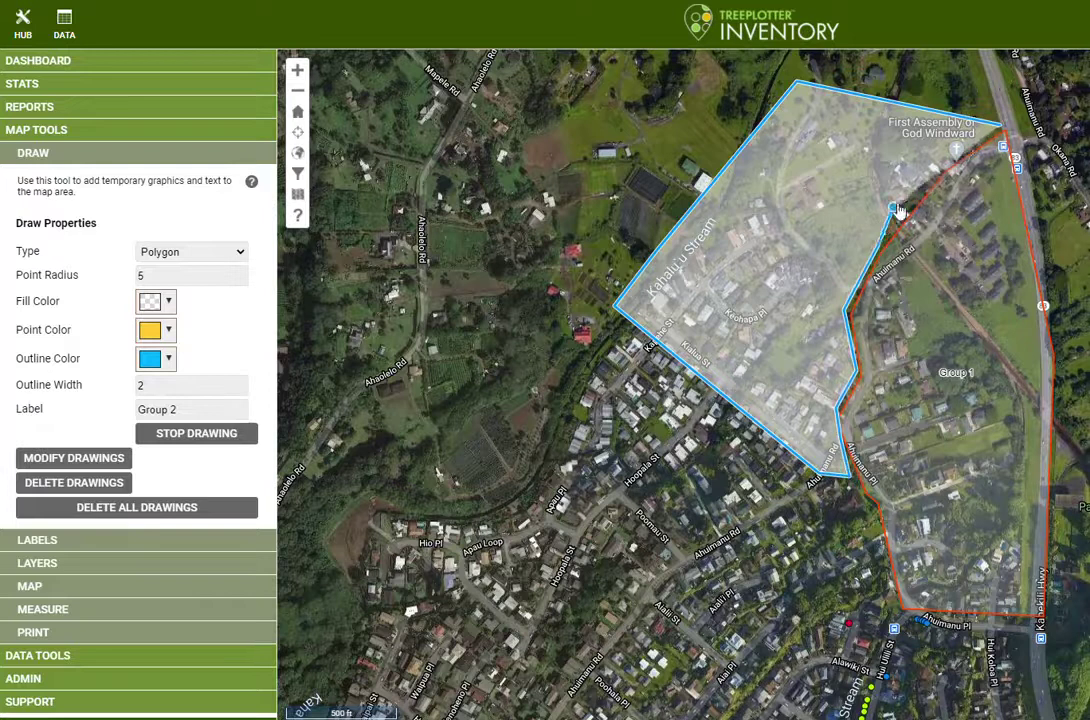
pyautogui.doubleClick(945, 170)
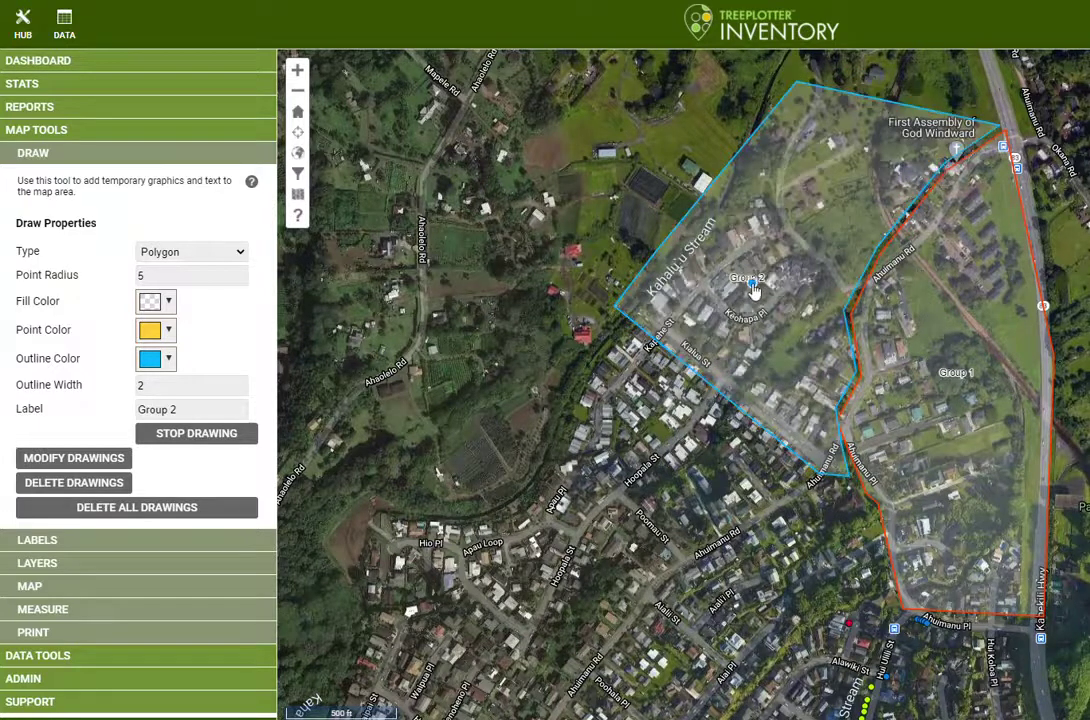
pyautogui.click(239, 254)
# - Switch to Point type, stop drawing, and relabel the drawing 'Meet Here'
pyautogui.click(192, 303)
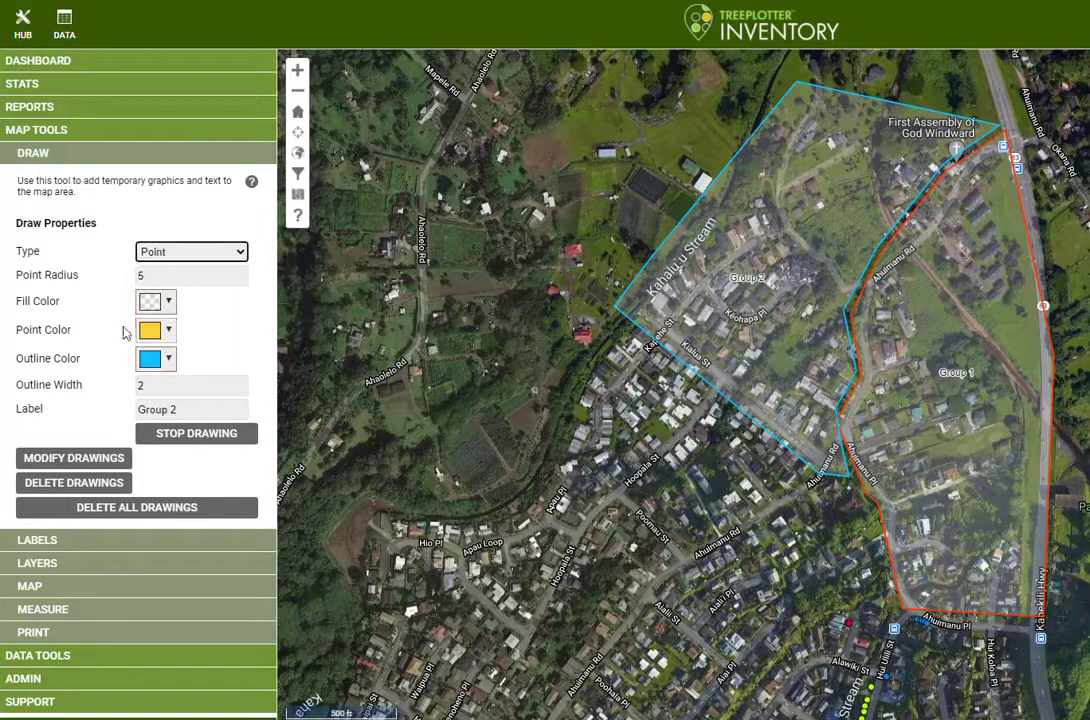
pyautogui.click(185, 440)
pyautogui.moveTo(200, 410); pyautogui.dragTo(120, 422)
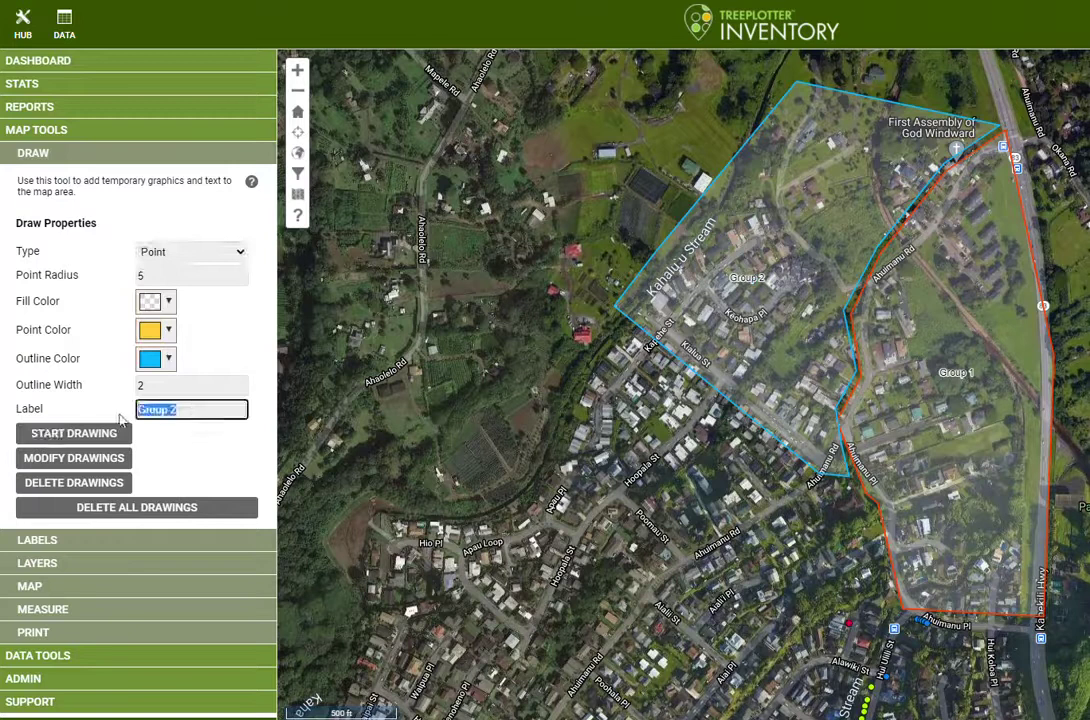
pyautogui.write('Me')
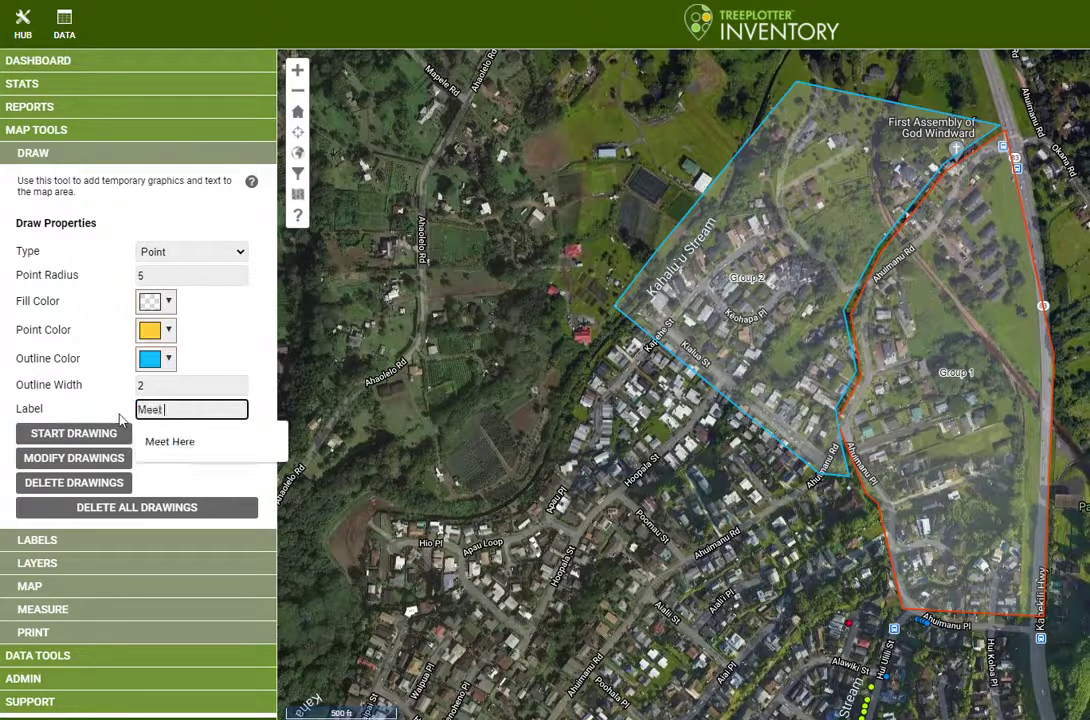
pyautogui.write('et')
pyautogui.click(165, 442)
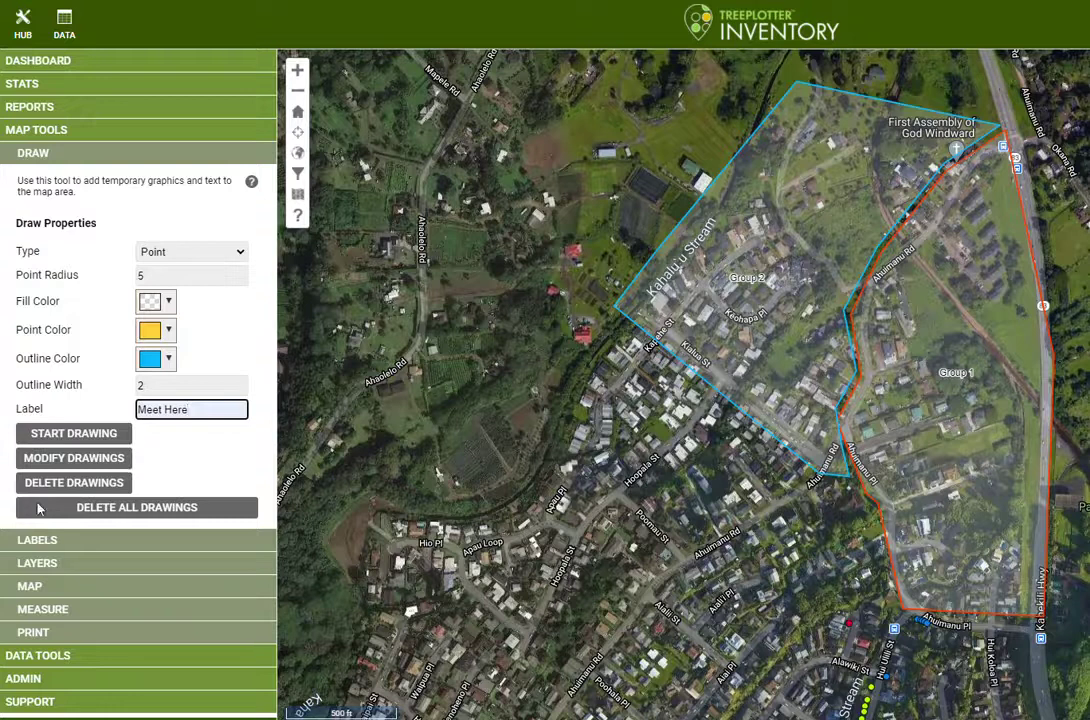
# - Place the Meet Here point at Group 2's southern tip, radius 10, then hide the sidebar
pyautogui.click(104, 430)
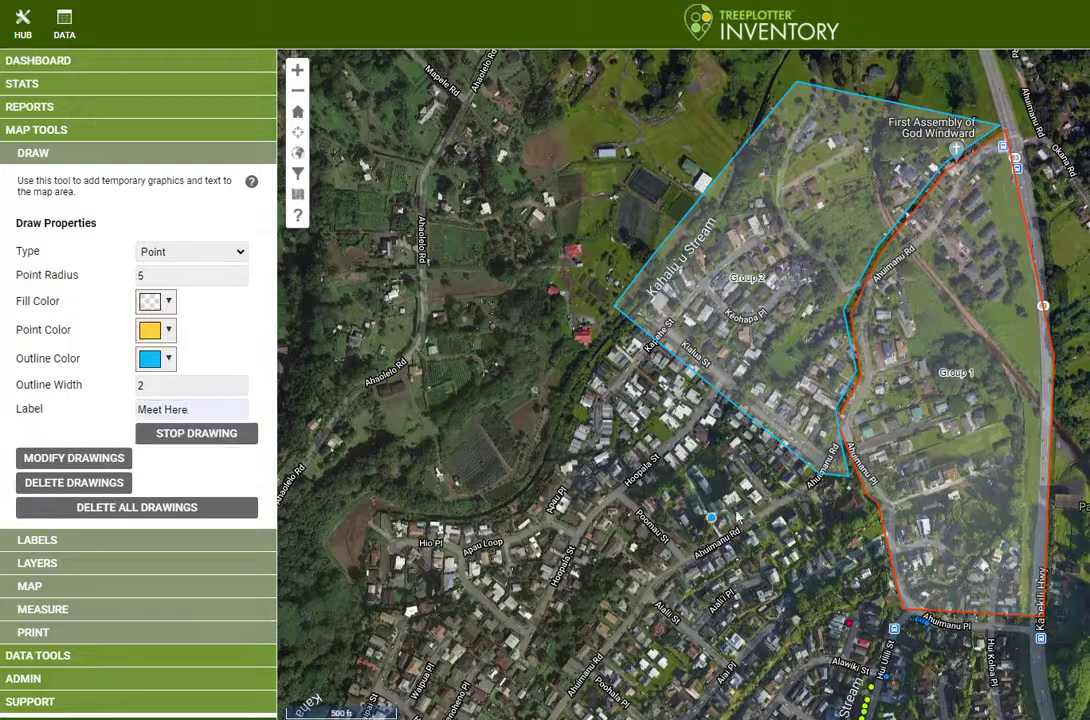
pyautogui.click(826, 466)
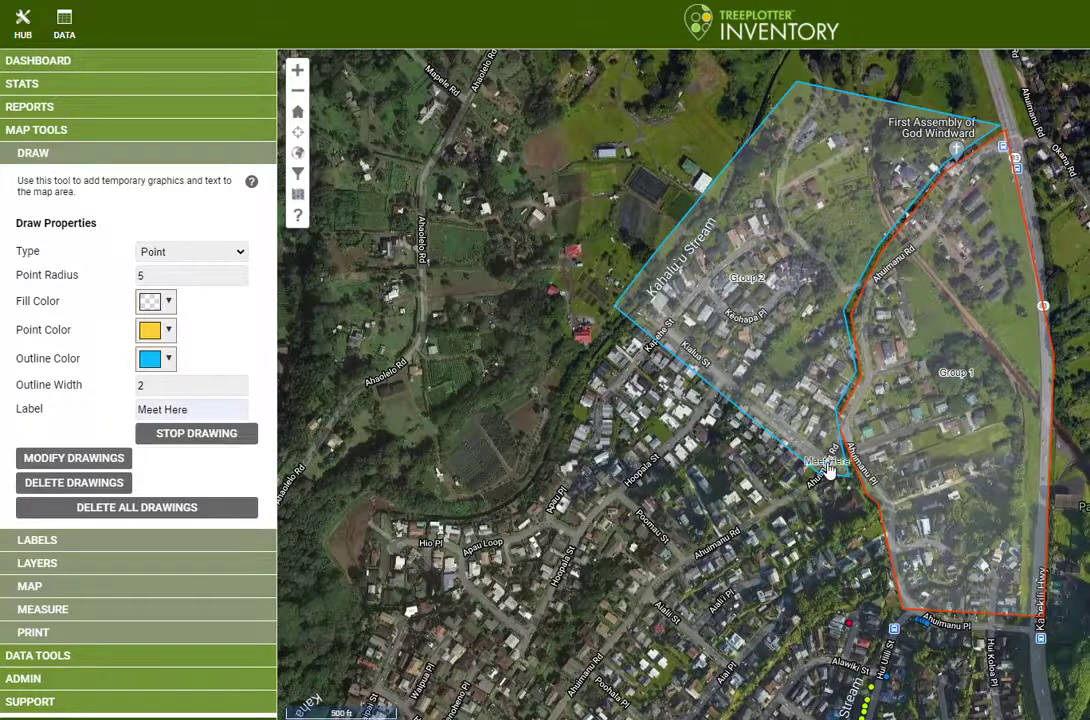
pyautogui.click(170, 275)
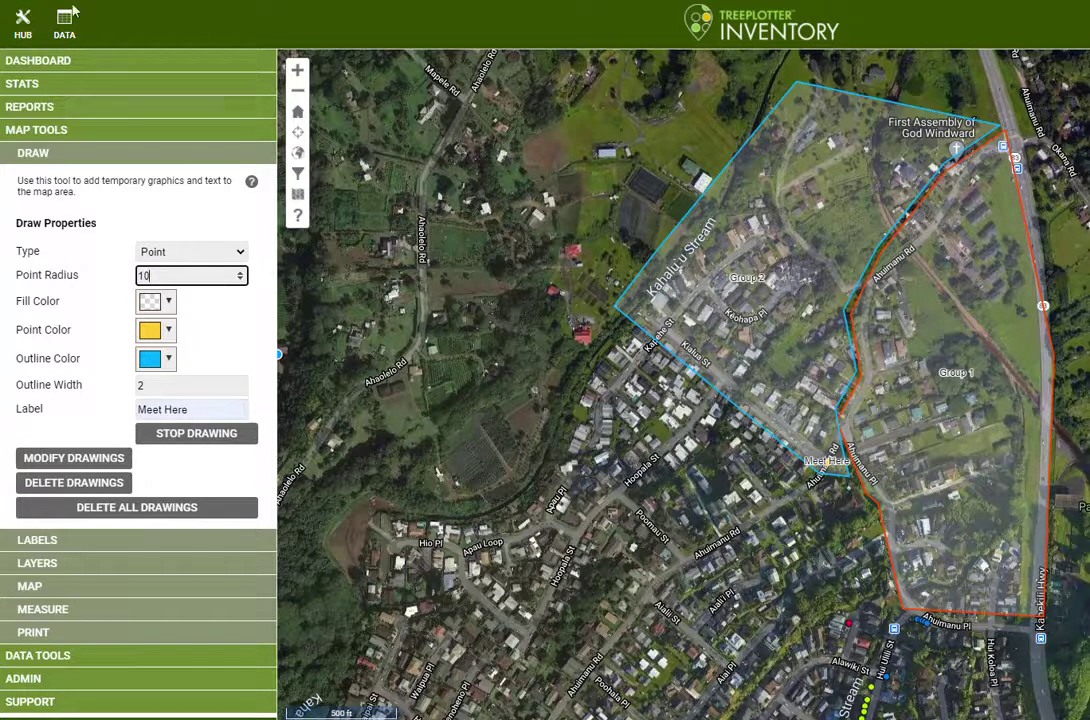
pyautogui.click(23, 31)
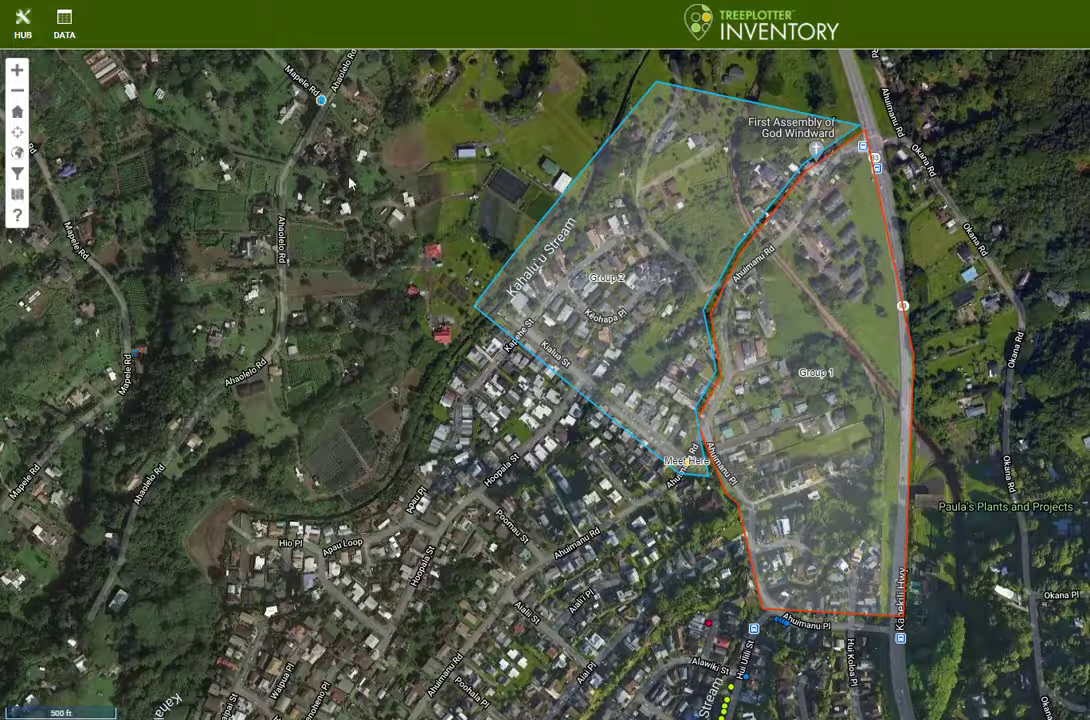
# - Snip a rectangle of the map covering Group 1, Group 2 and the Meet Here point
pyautogui.click(346, 317)
pyautogui.click(346, 314)
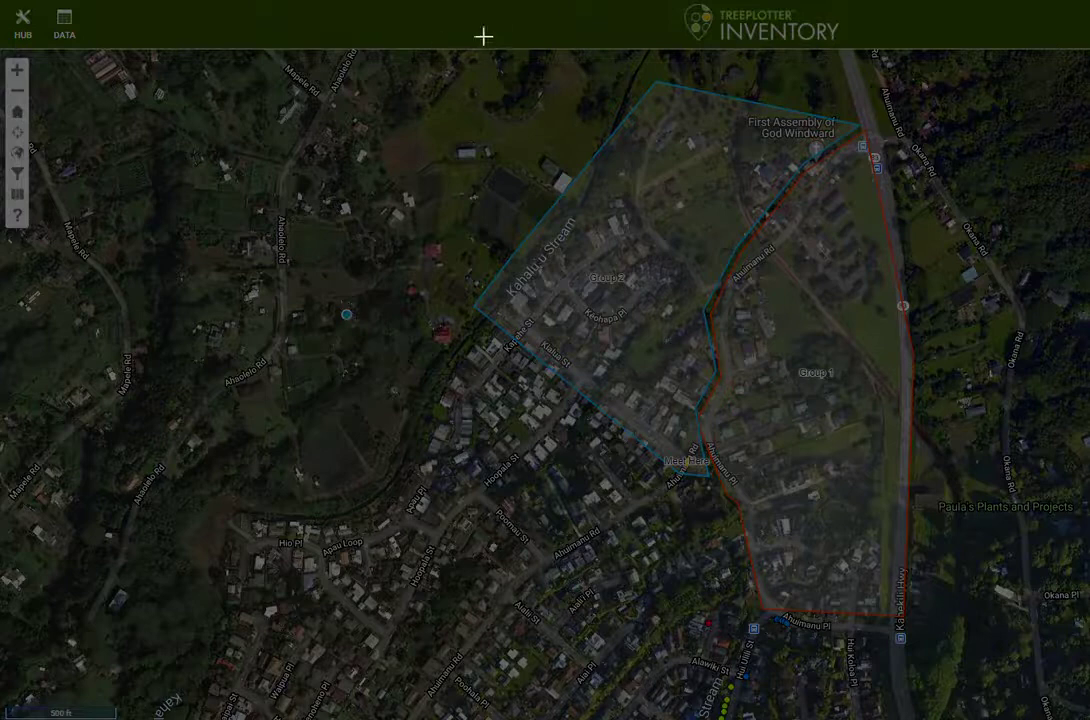
pyautogui.click(432, 68)
pyautogui.moveTo(456, 20)
pyautogui.mouseDown()
pyautogui.moveTo(472, 316)
pyautogui.moveTo(540, 719)
pyautogui.moveTo(1014, 714)
pyautogui.mouseUp()
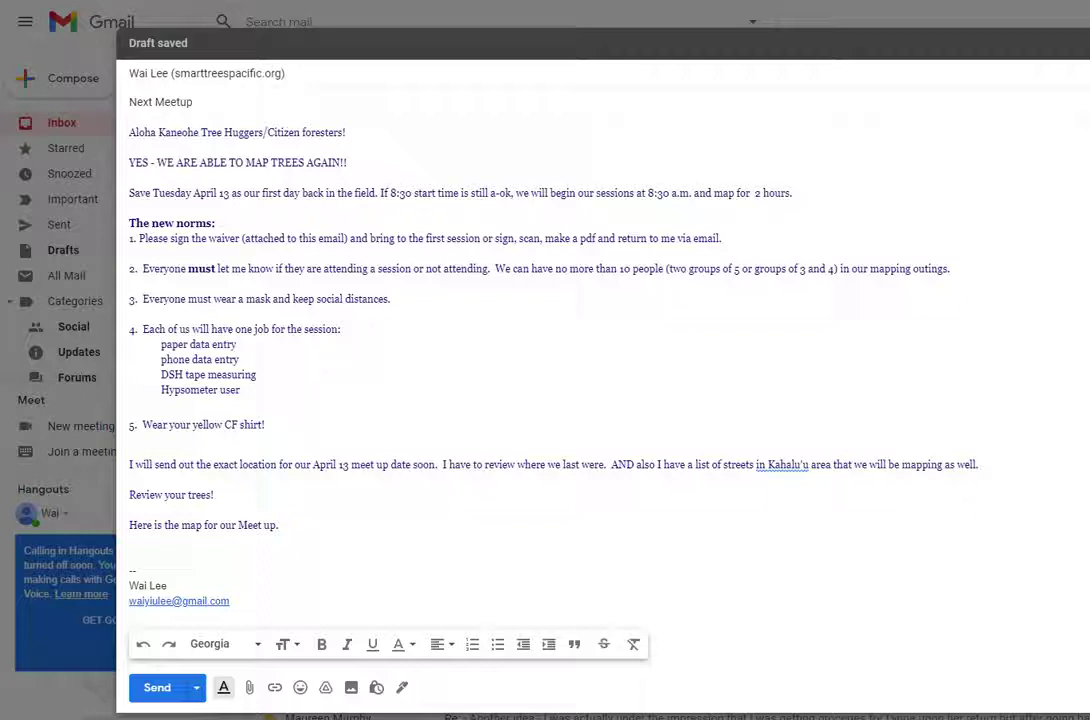
# - Paste the map screenshot into the Next Meetup draft beneath its last line
pyautogui.click(205, 551)
pyautogui.hotkey('ctrl', 'v')
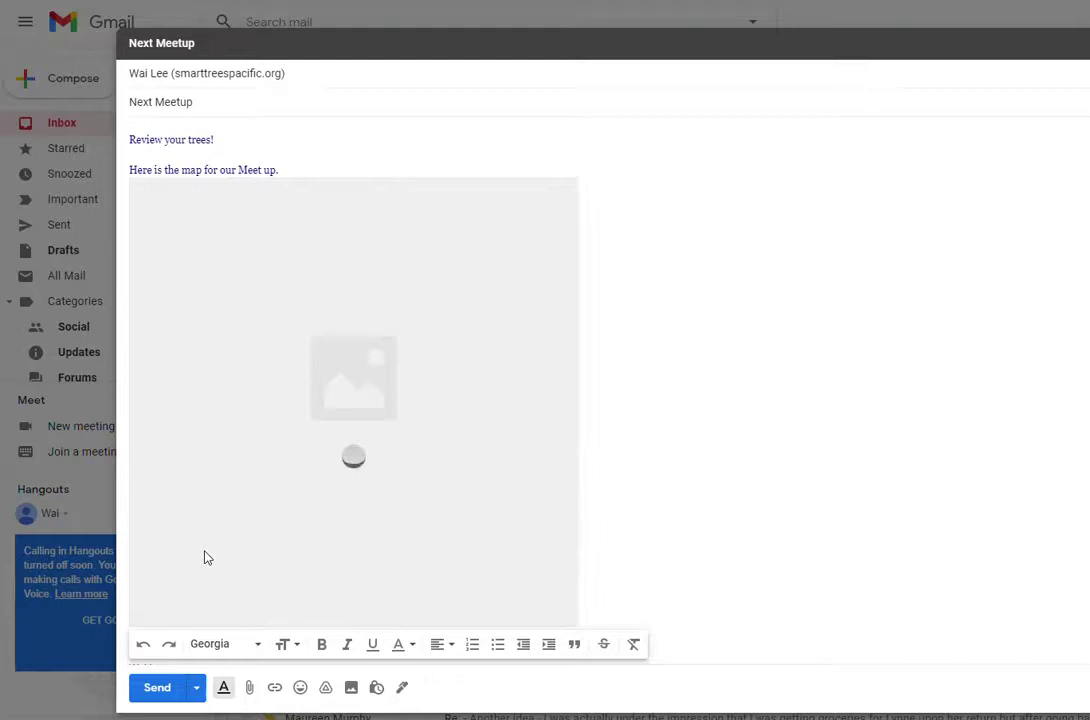